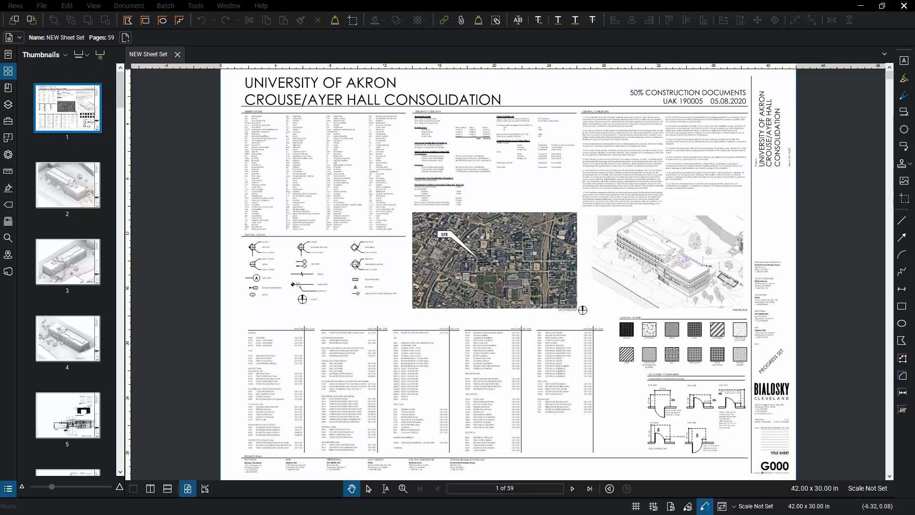
Step: Open 0_Combined Architectural.pdf from the University of Akron Studio session
left_click(8, 272)
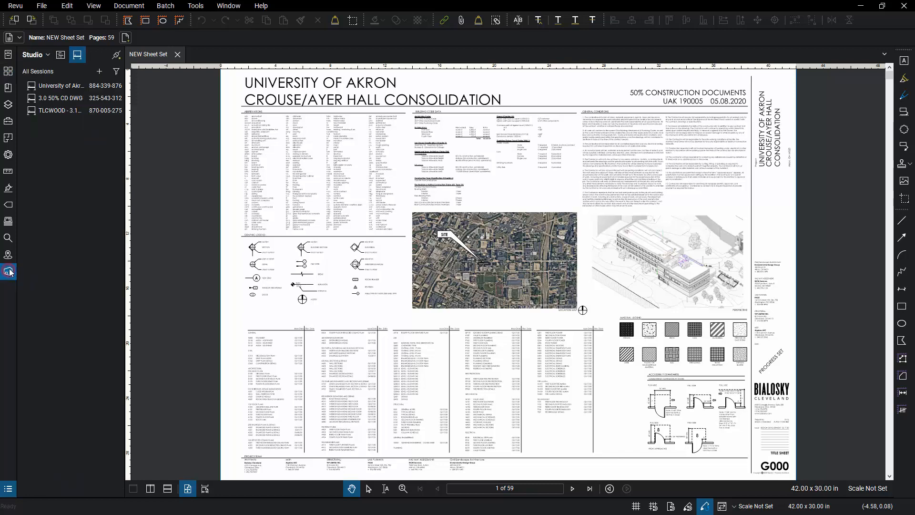
double_click(56, 86)
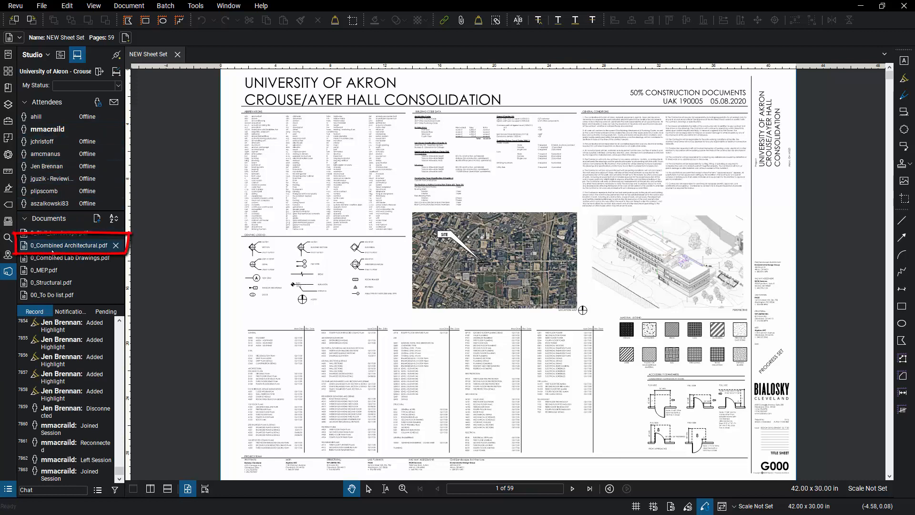
double_click(53, 251)
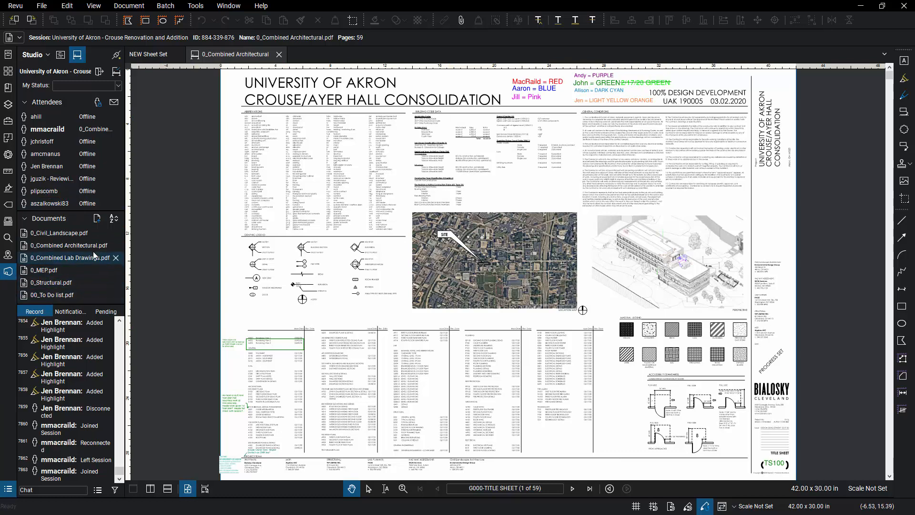
Step: Save a local copy of the session drawing set to the Desktop as OLD Sheet Set.pdf
left_click(42, 6)
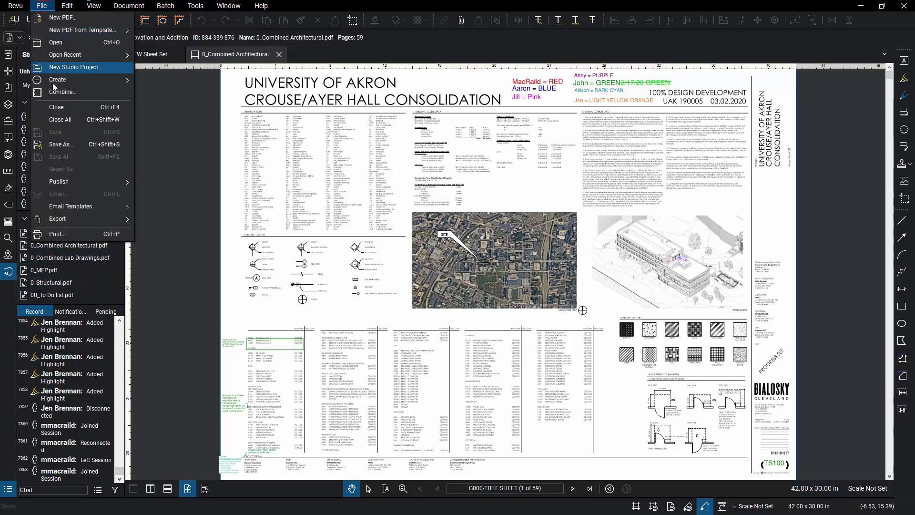
left_click(54, 145)
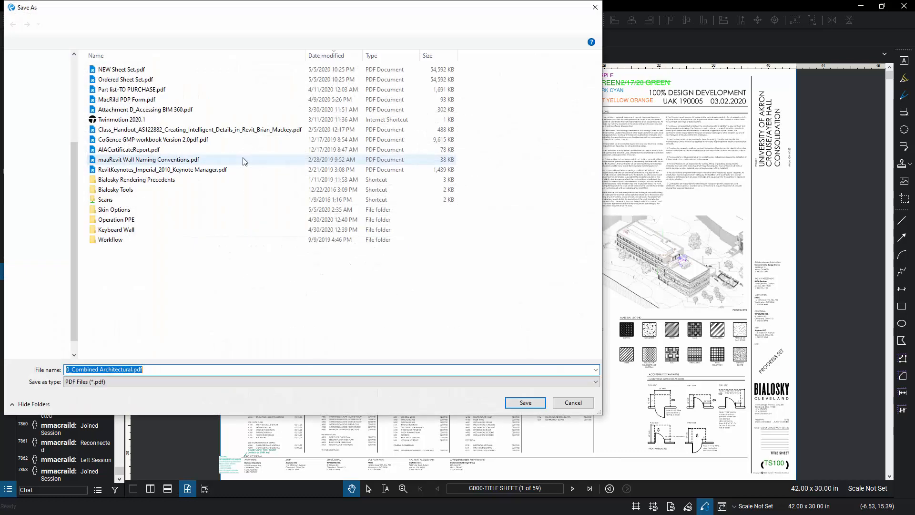
left_click(126, 72)
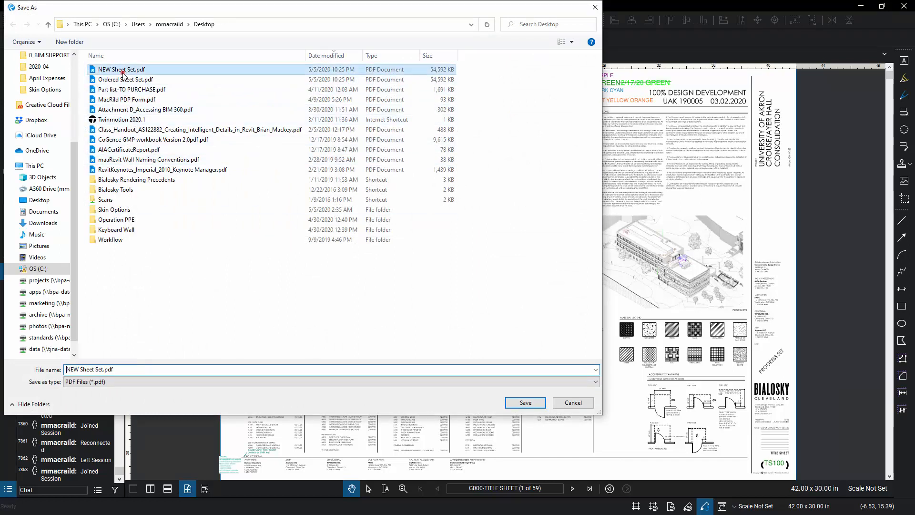
double_click(70, 369)
type("OLD")
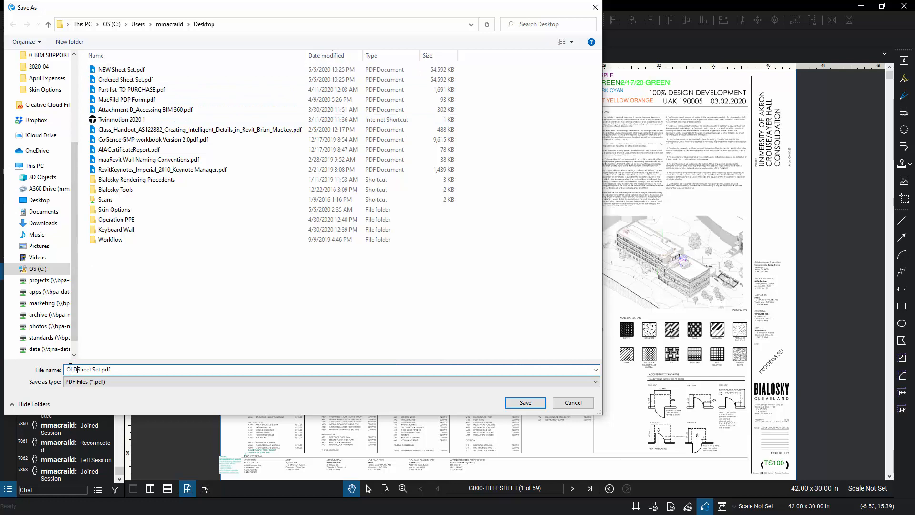
key("Return")
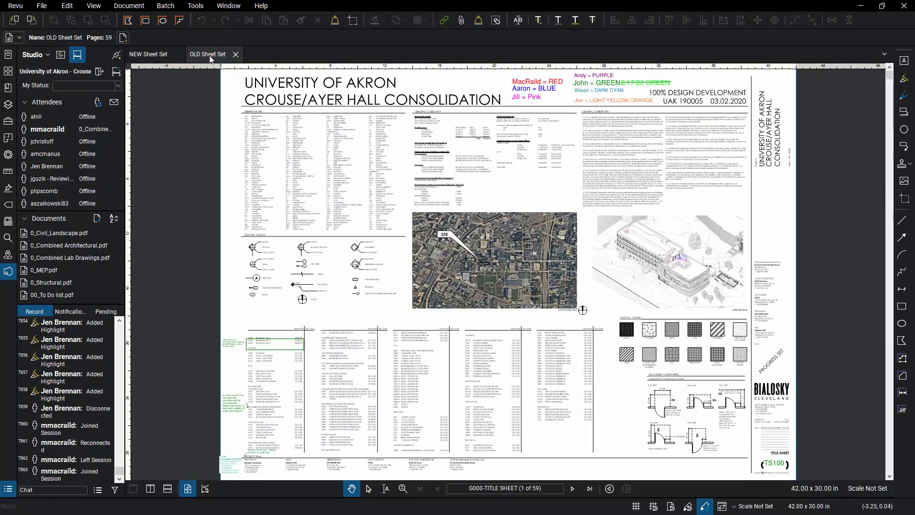
Step: Compare the page labels under the thumbnails of NEW Sheet Set and OLD Sheet Set
left_click(158, 56)
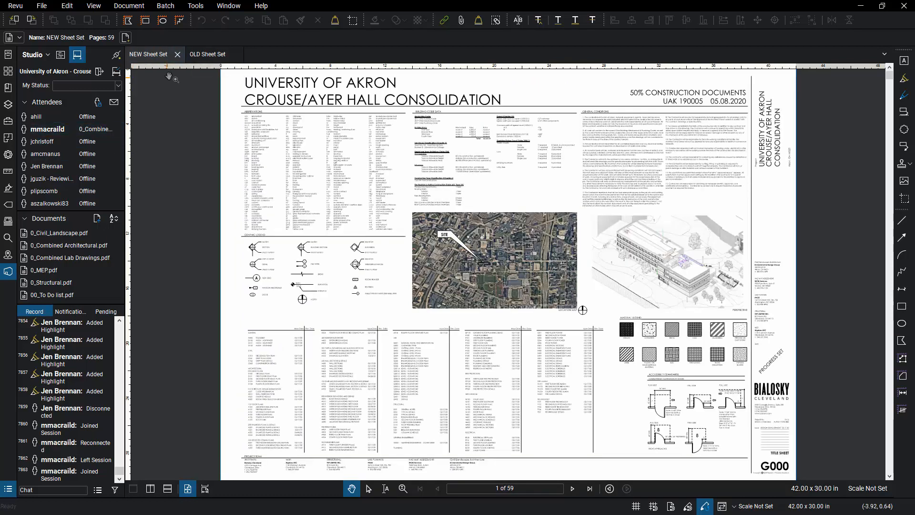
left_click(8, 54)
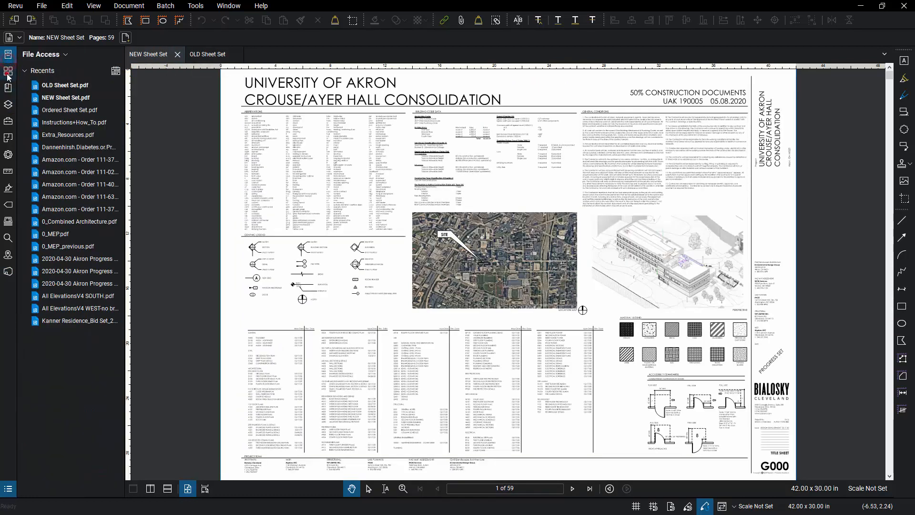
left_click(9, 70)
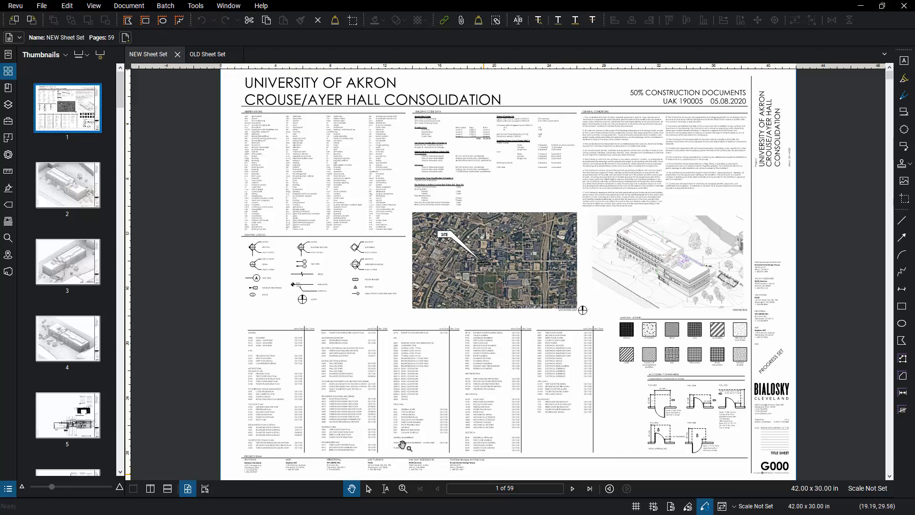
left_click(208, 56)
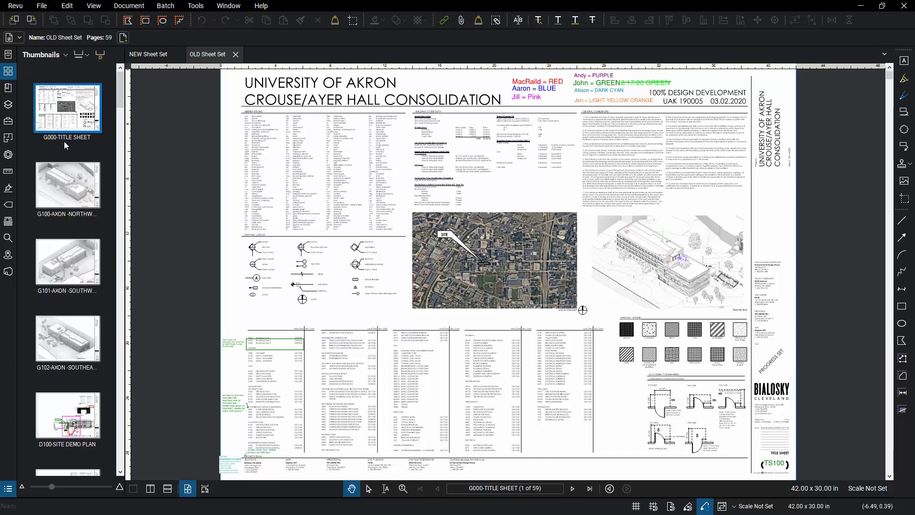
Step: Create page labels for all pages of NEW Sheet Set by page region, framing the sheet number G000 in the title block as the first region
left_click(165, 60)
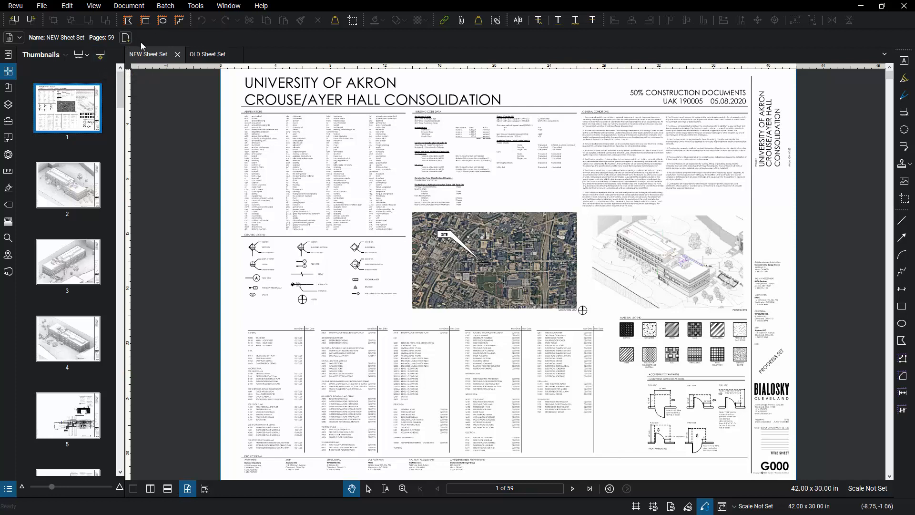
left_click(101, 56)
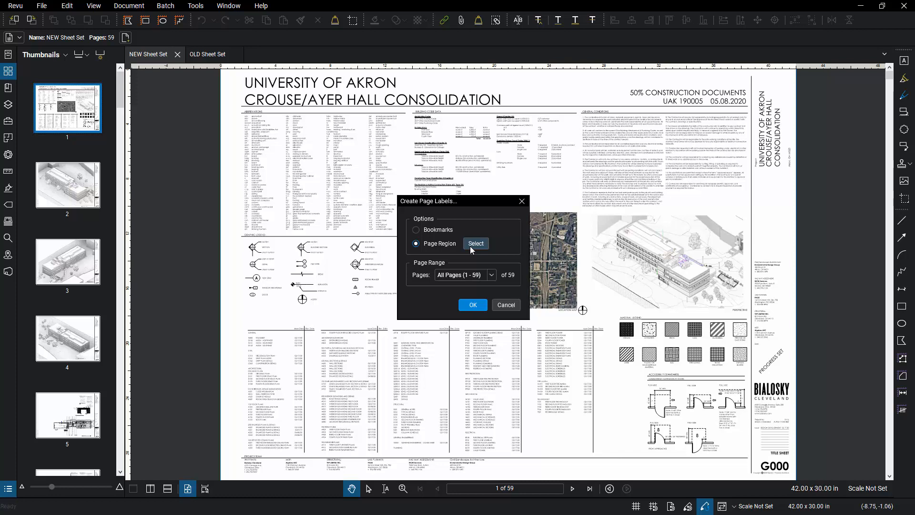
left_click(469, 243)
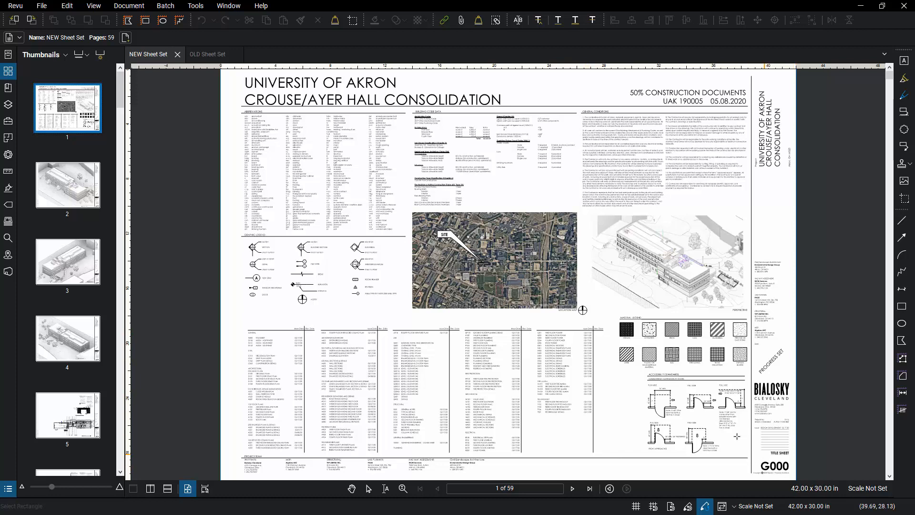
scroll(791, 464, "up", 5)
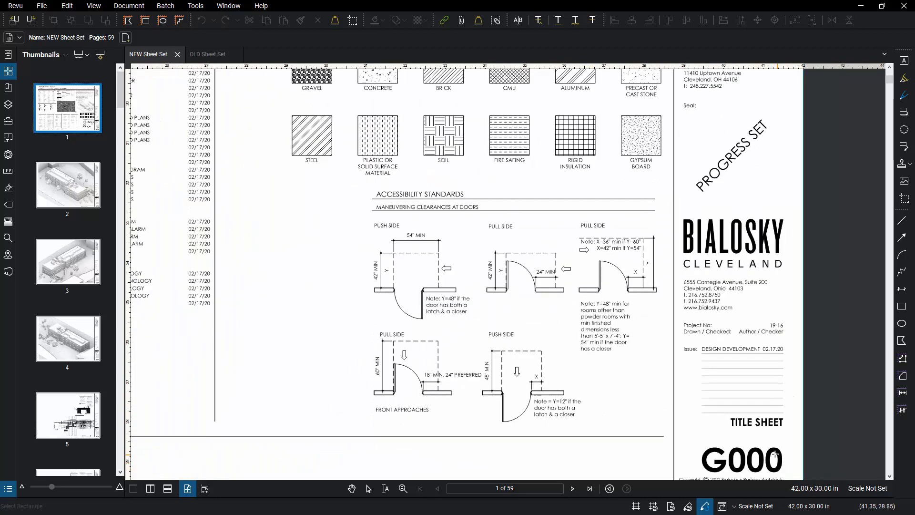
scroll(749, 436, "up", 3)
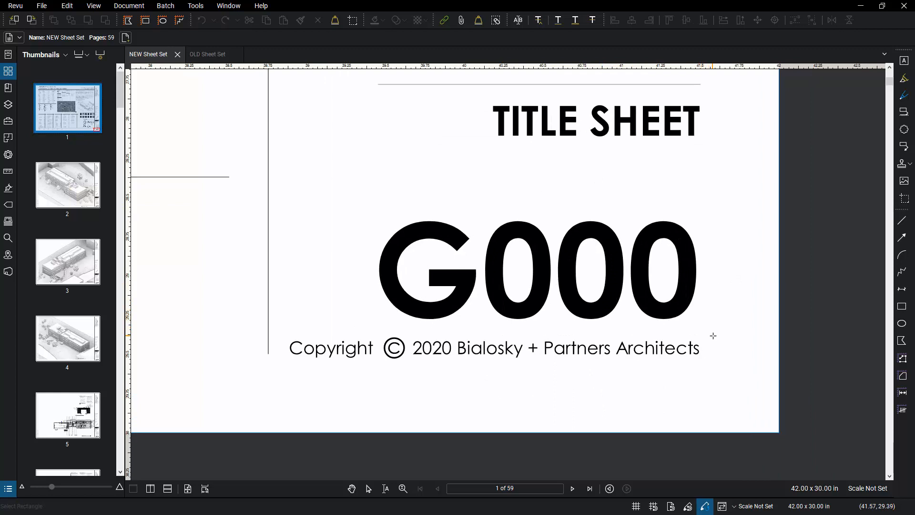
left_click_drag(712, 336, 272, 217)
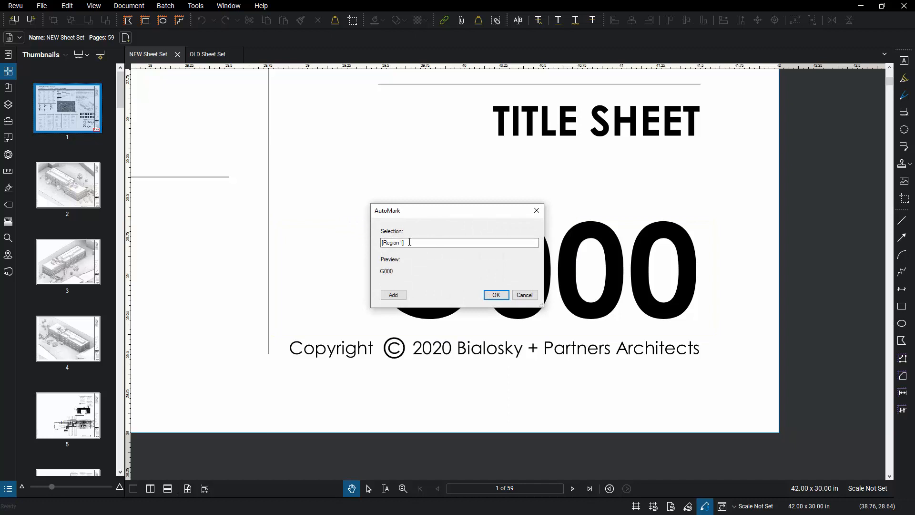
Step: Append a hyphen to the first region in the label format and add a second region framing the TITLE SHEET title area
left_click(409, 242)
type("-")
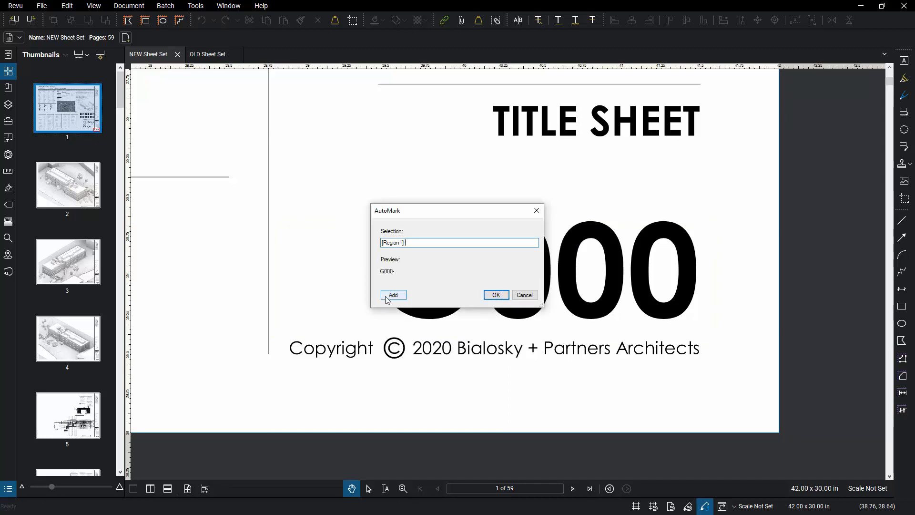
left_click(391, 294)
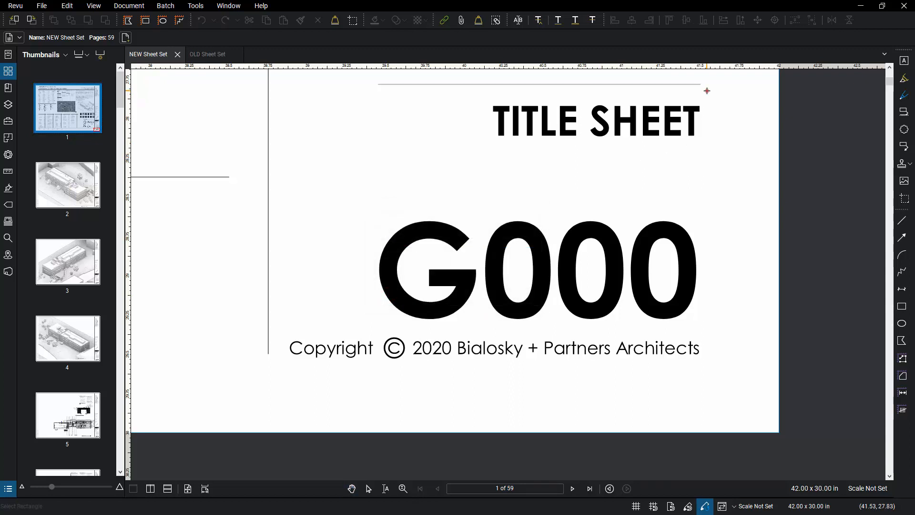
left_click_drag(706, 90, 272, 213)
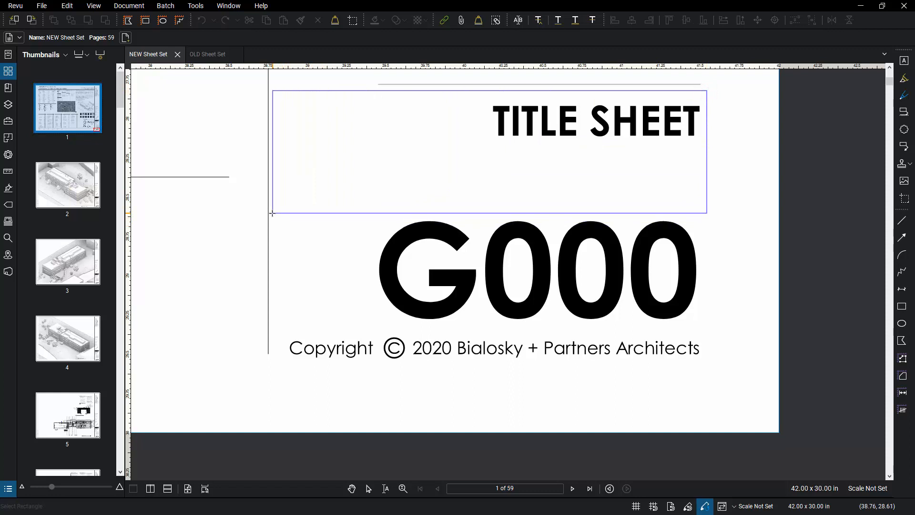
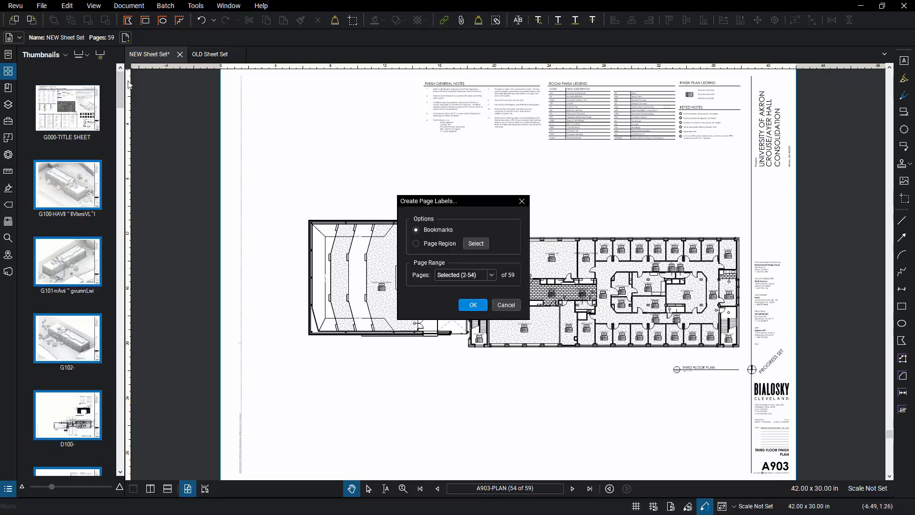
Step: Relabel selected pages 2-54 using regions framing sheet number A903 and the full two-line sheet title, and save the document
left_click(478, 244)
scroll(662, 366, "up", 10)
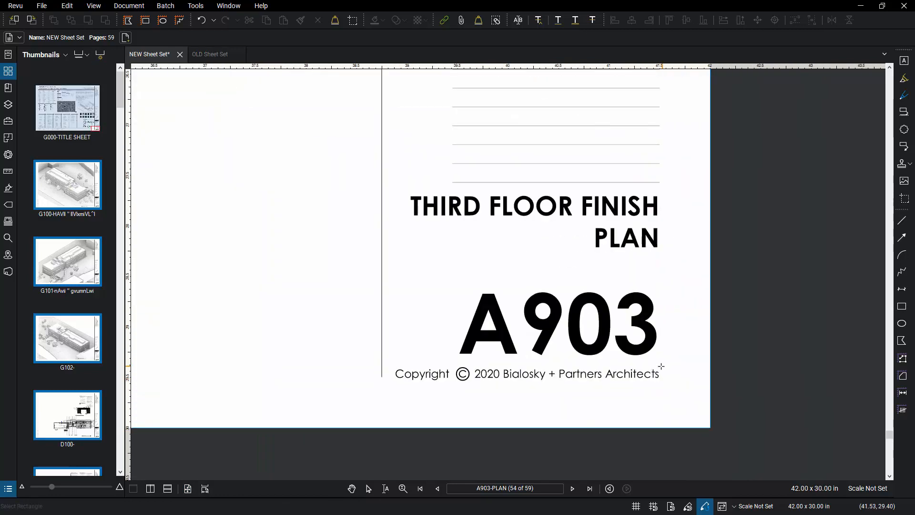
left_click_drag(662, 366, 386, 292)
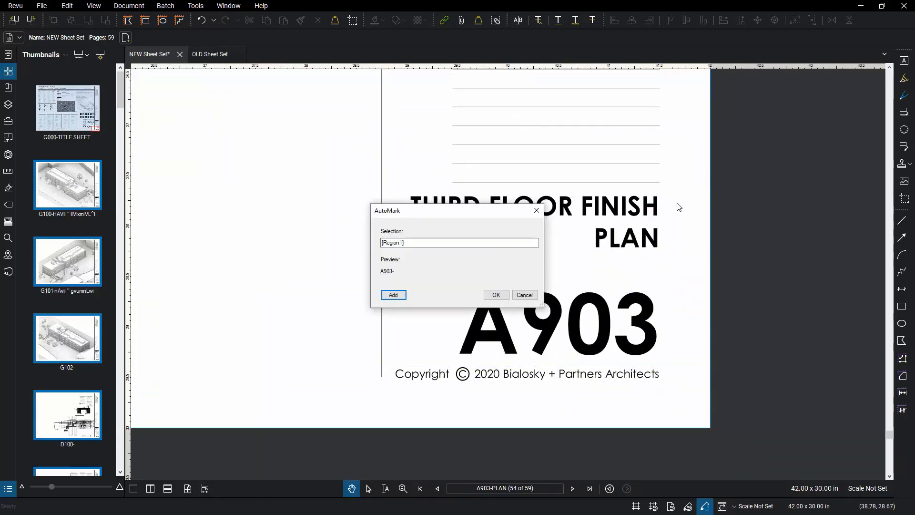
left_click(398, 294)
left_click_drag(386, 192, 666, 291)
left_click(496, 295)
left_click(478, 305)
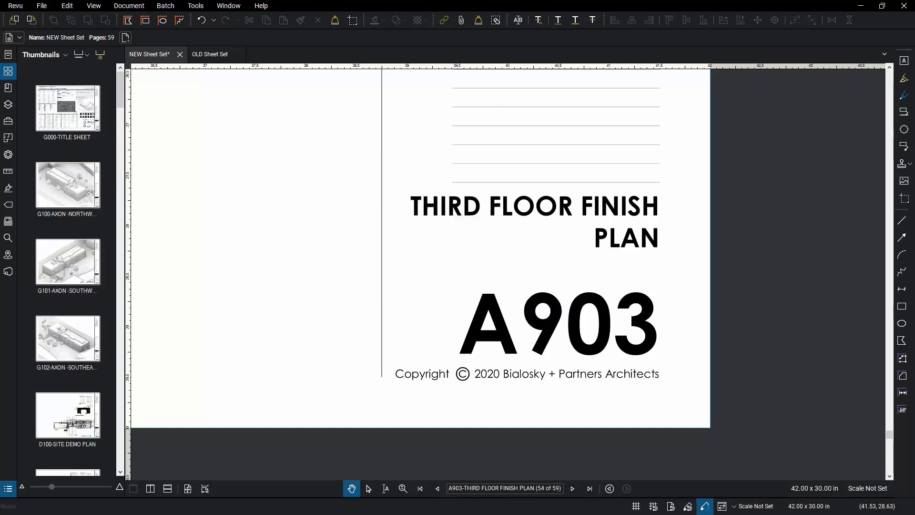
key("ctrl+s")
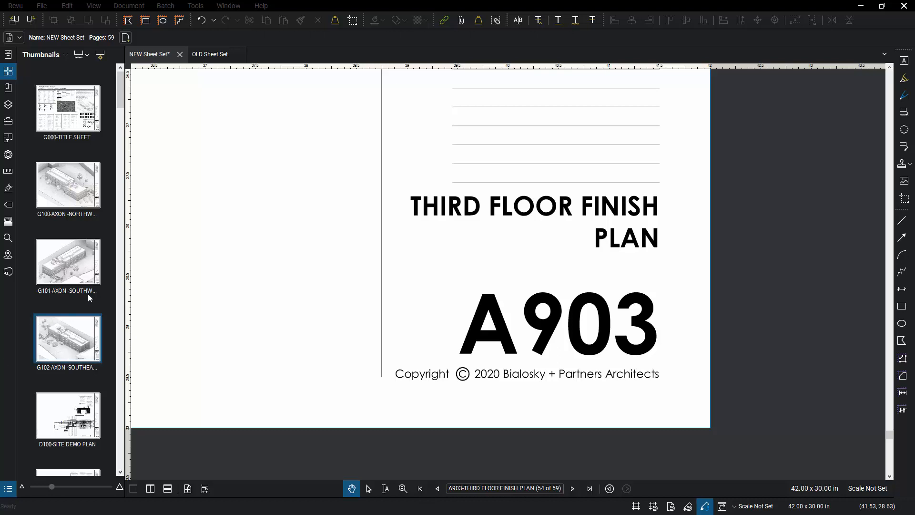
Step: Examine the page labels throughout the NEW Sheet Set thumbnails, checking each sheet number and title
scroll(69, 217, "down", 5)
scroll(58, 228, "down", 5)
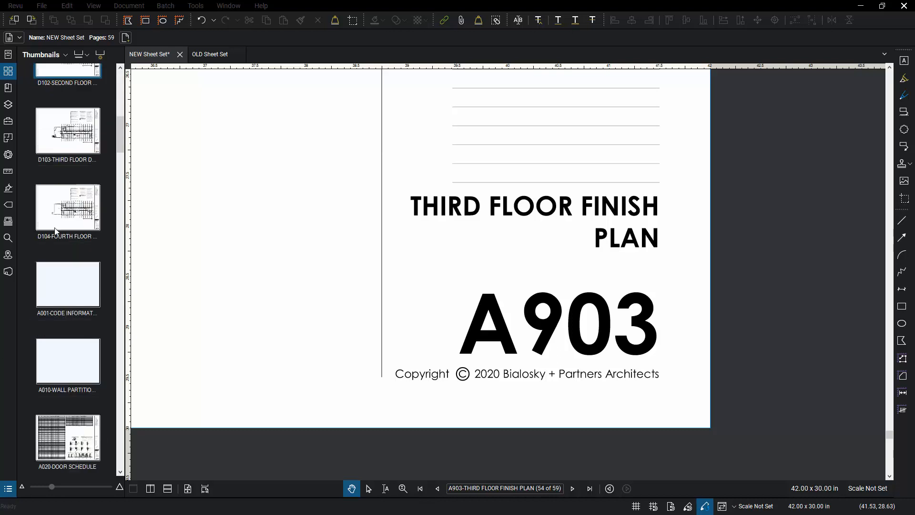
scroll(57, 238, "down", 10)
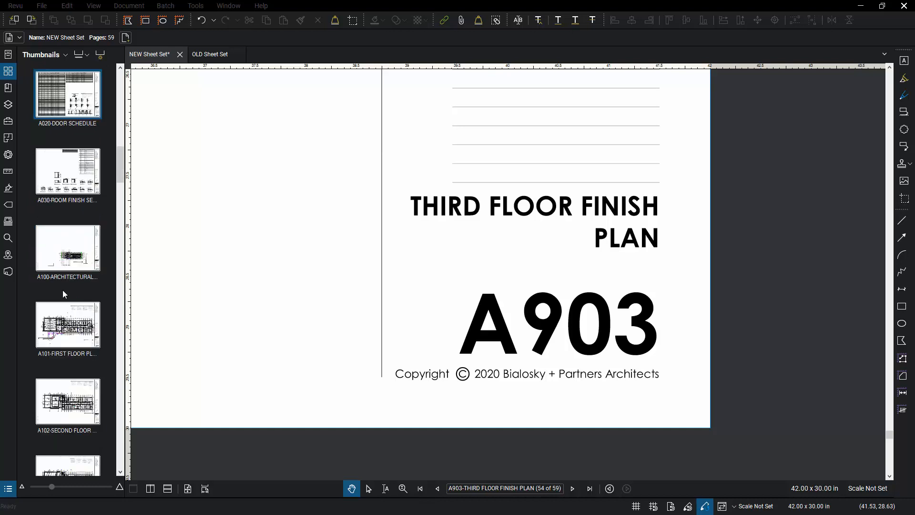
scroll(69, 299, "down", 3)
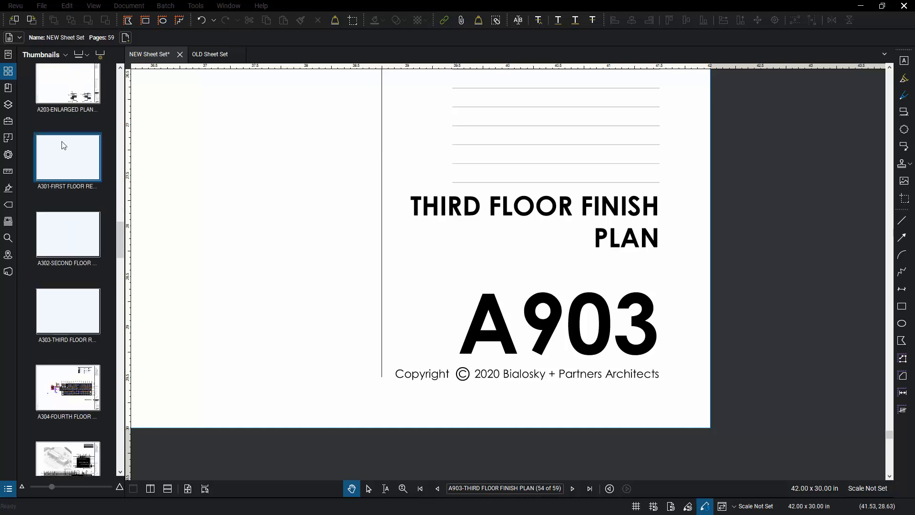
scroll(70, 238, "down", 15)
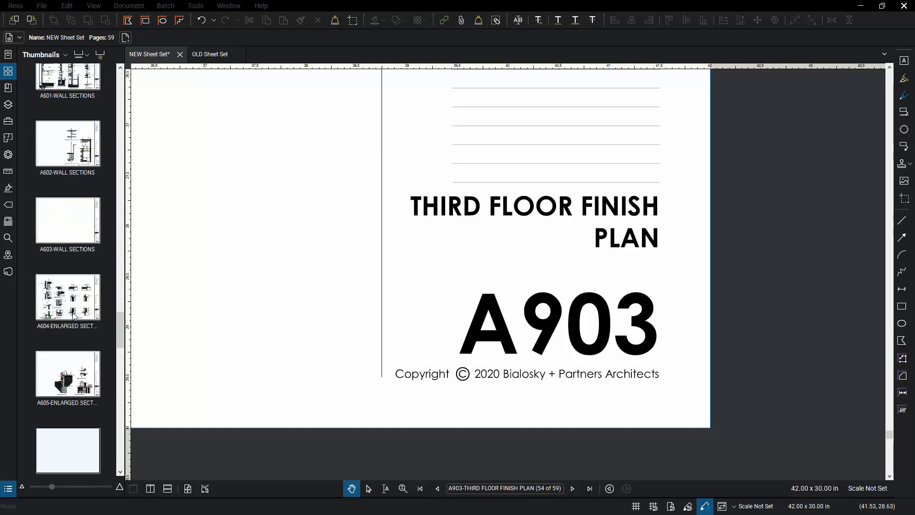
scroll(74, 317, "down", 3)
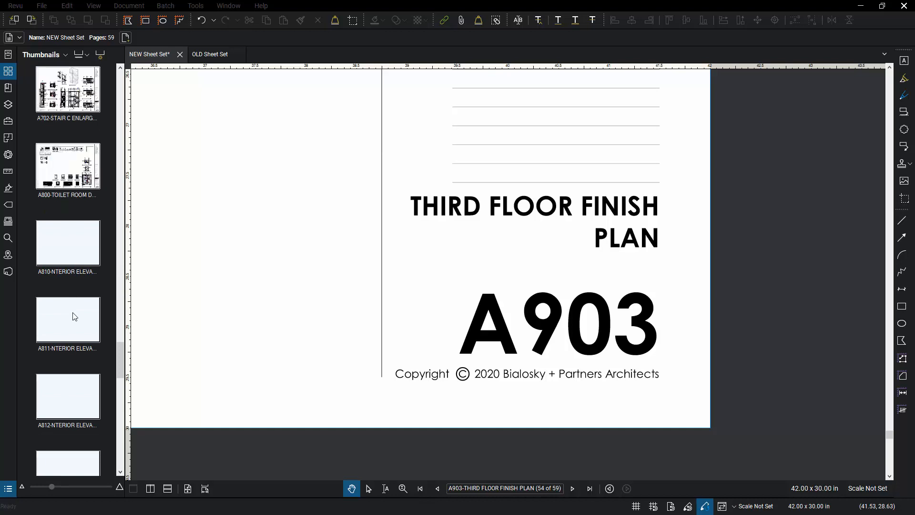
scroll(74, 315, "down", 9)
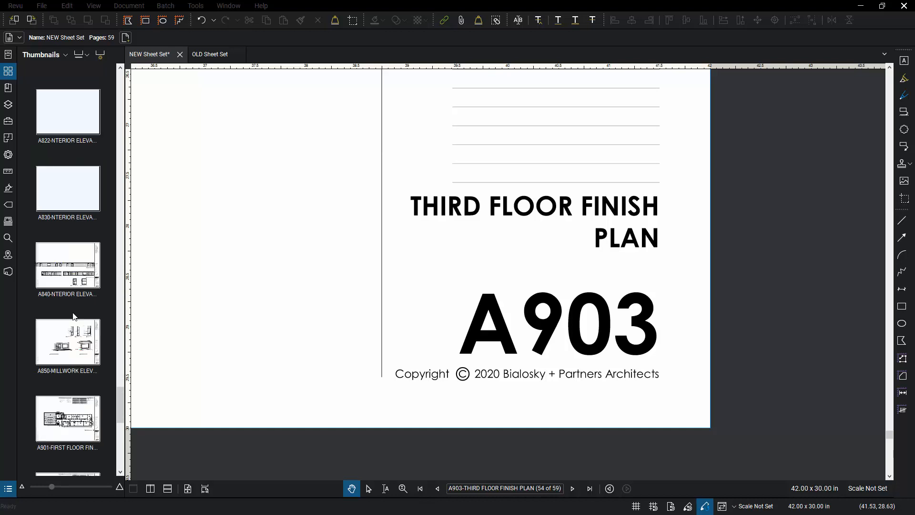
scroll(80, 227, "down", 10)
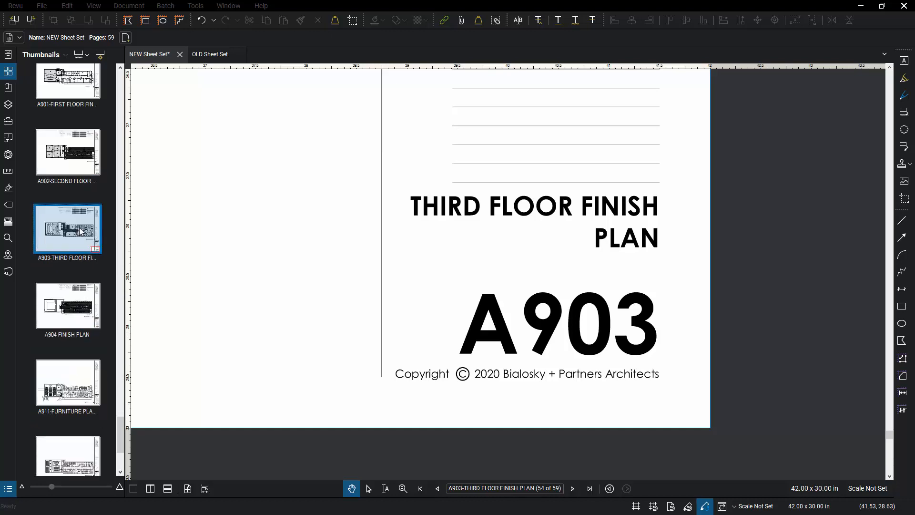
scroll(67, 469, "up", 20)
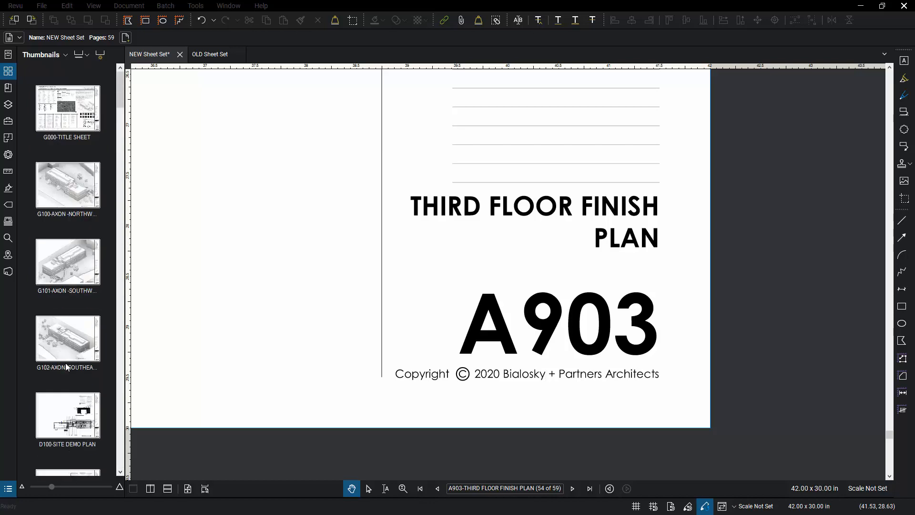
Step: Save the NEW Sheet Set document and switch to OLD Sheet Set
left_click(42, 7)
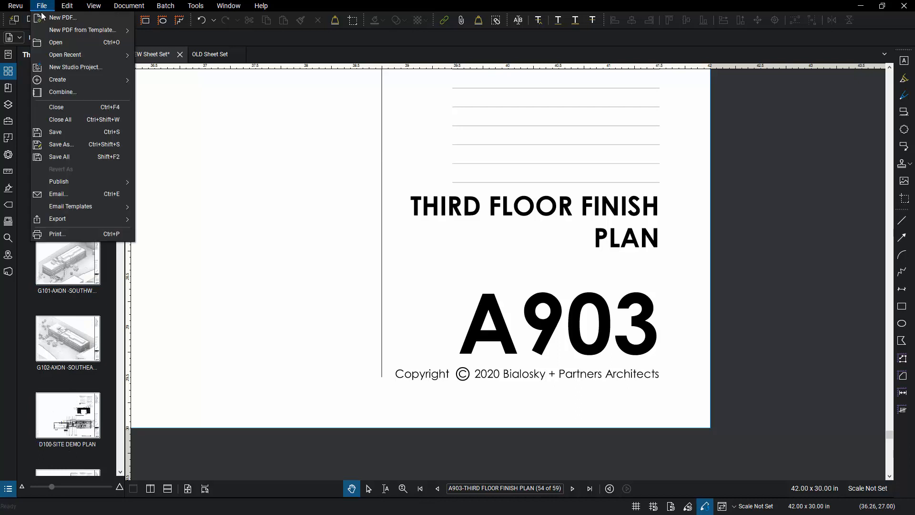
left_click(60, 129)
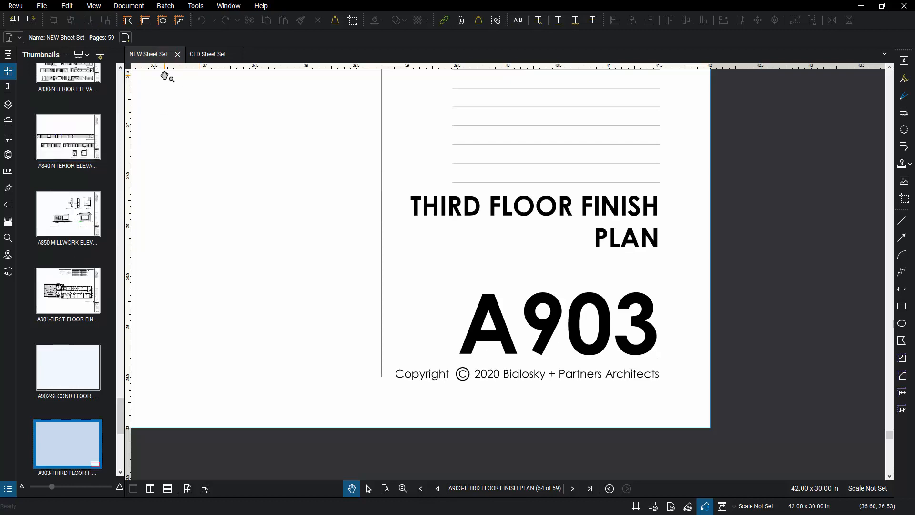
left_click(208, 54)
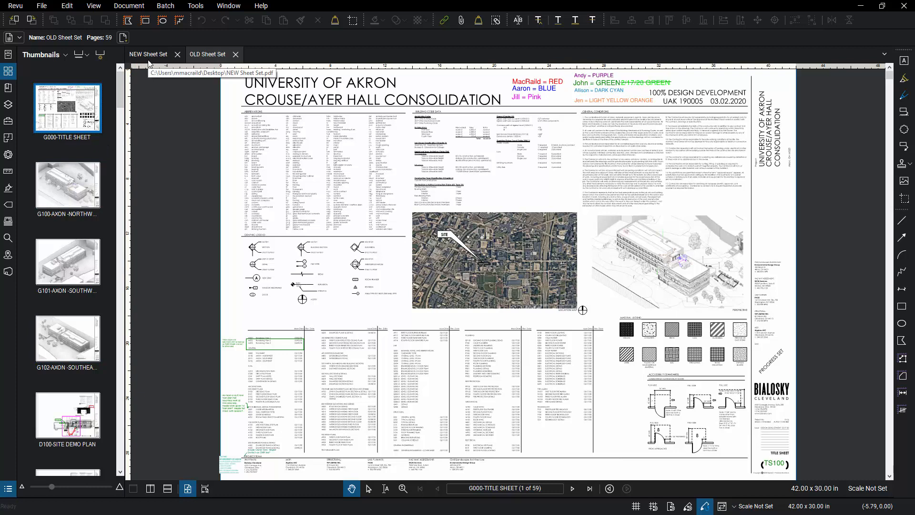
mouse_move(149, 63)
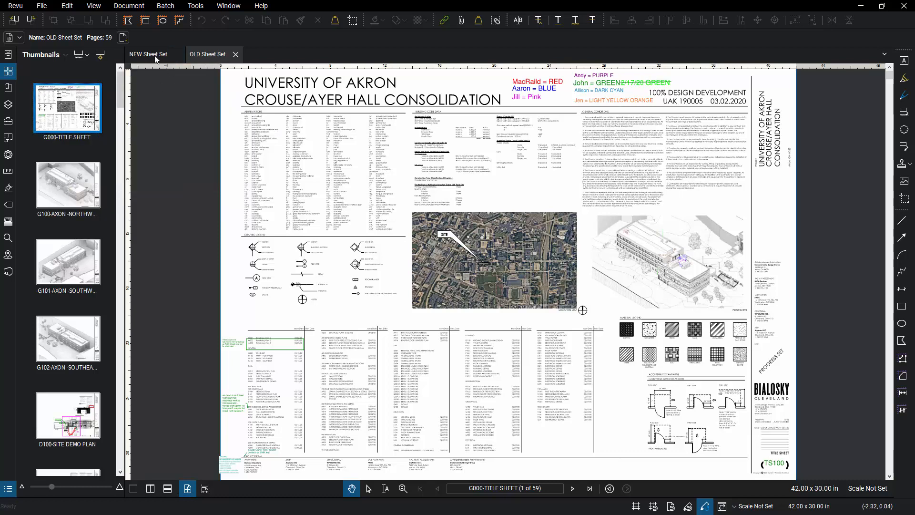
left_click(154, 58)
scroll(82, 165, "up", 5)
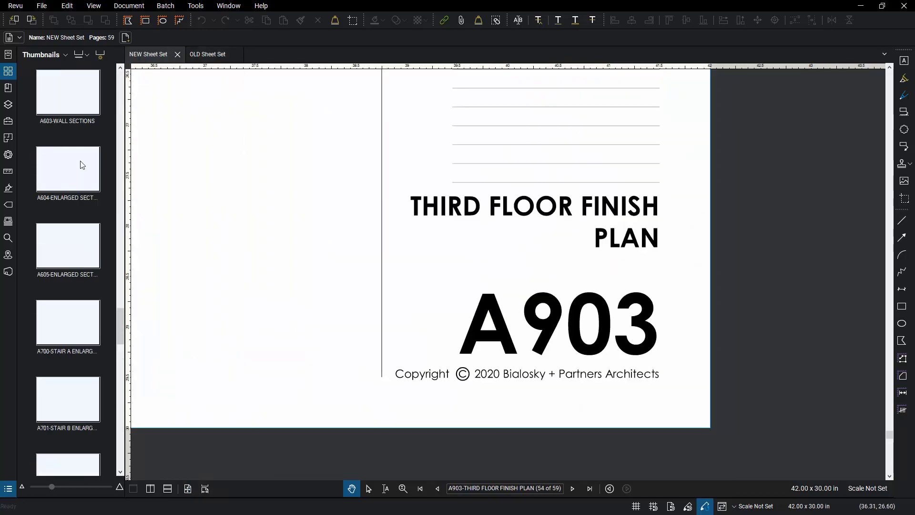
scroll(82, 165, "up", 15)
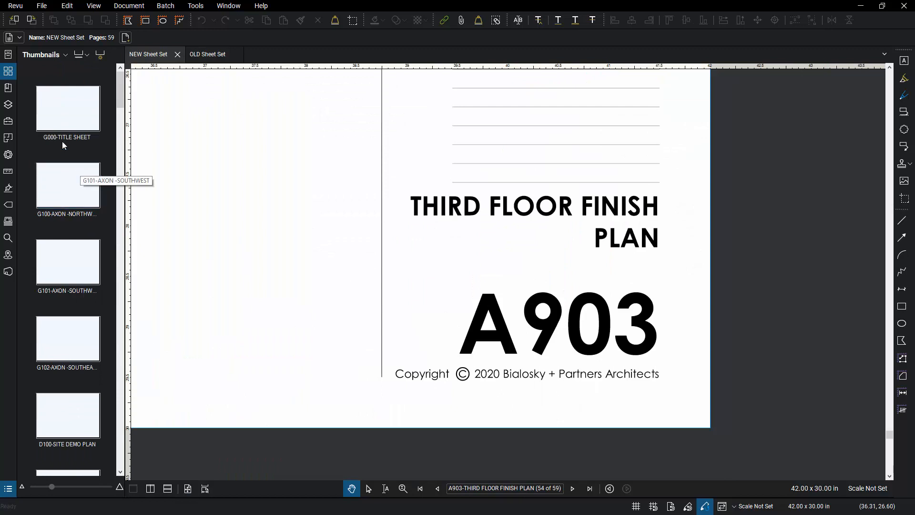
left_click(60, 198)
right_click(60, 196)
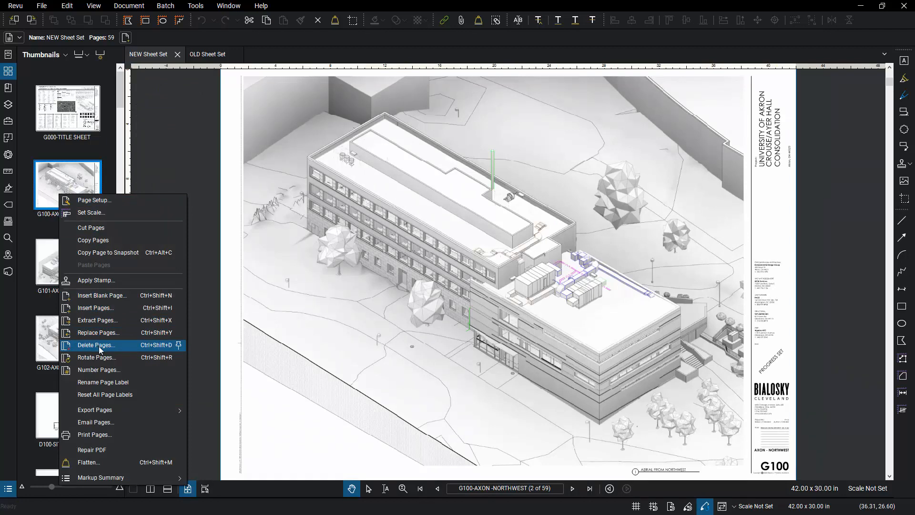
left_click(105, 240)
left_click(209, 55)
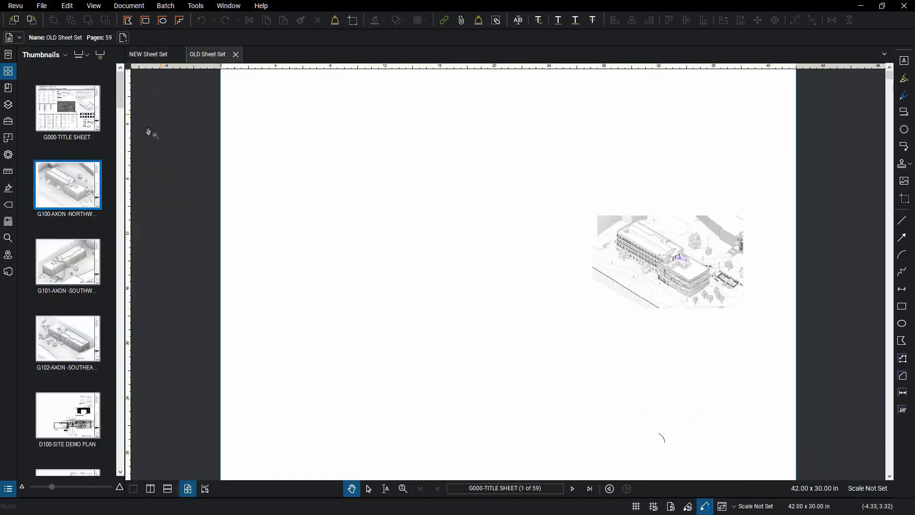
right_click(65, 217)
left_click(46, 305)
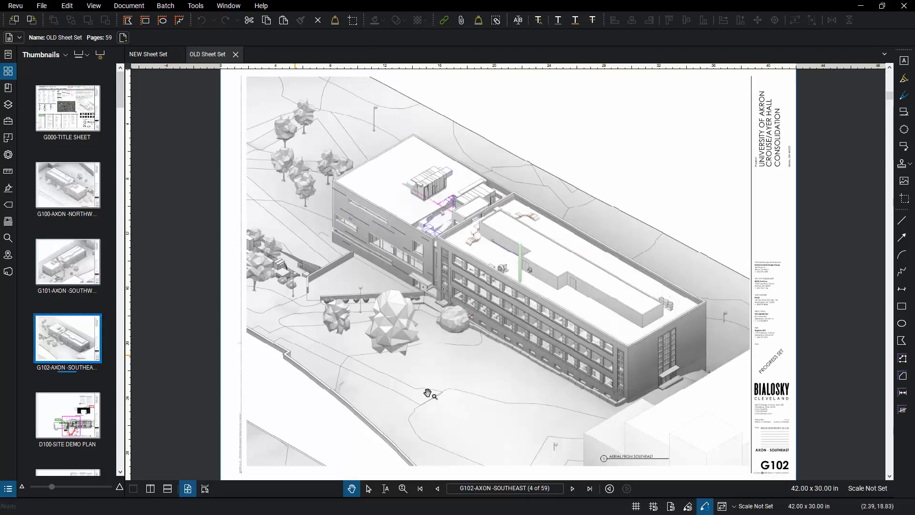
Step: Replace page 1 of OLD Sheet Set with page 1 of NEW Sheet Set.pdf, using the option to replace page content only
left_click(81, 133)
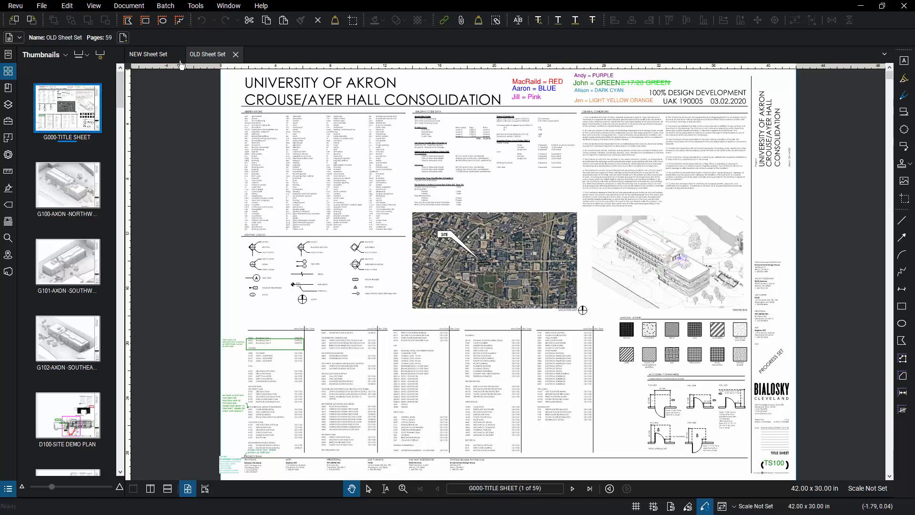
right_click(80, 114)
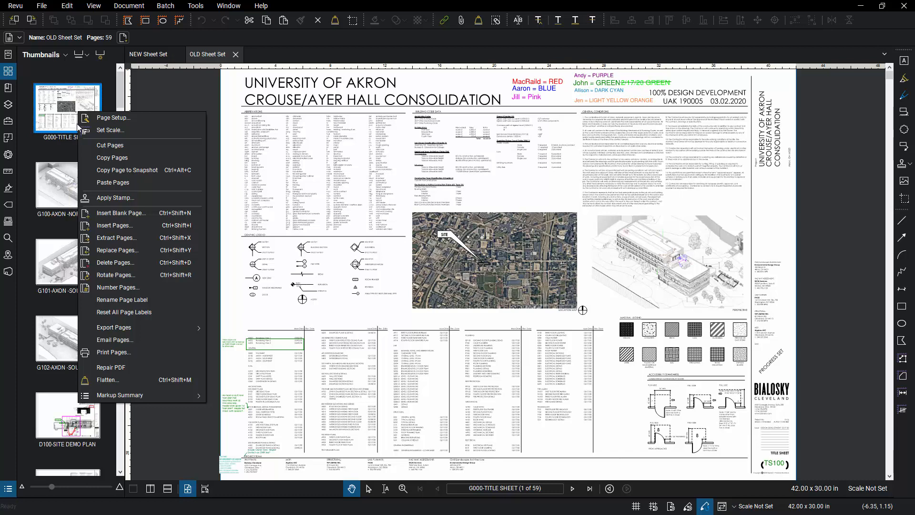
left_click(106, 253)
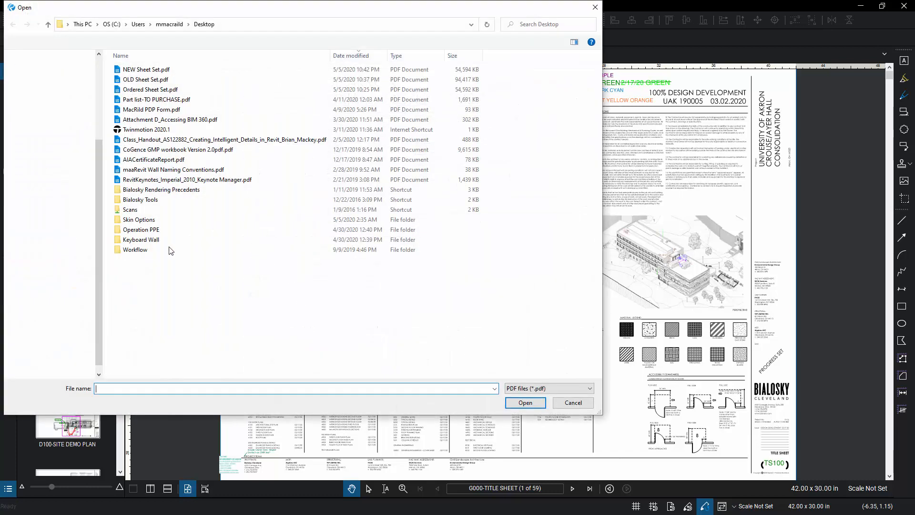
left_click(145, 70)
left_click(525, 403)
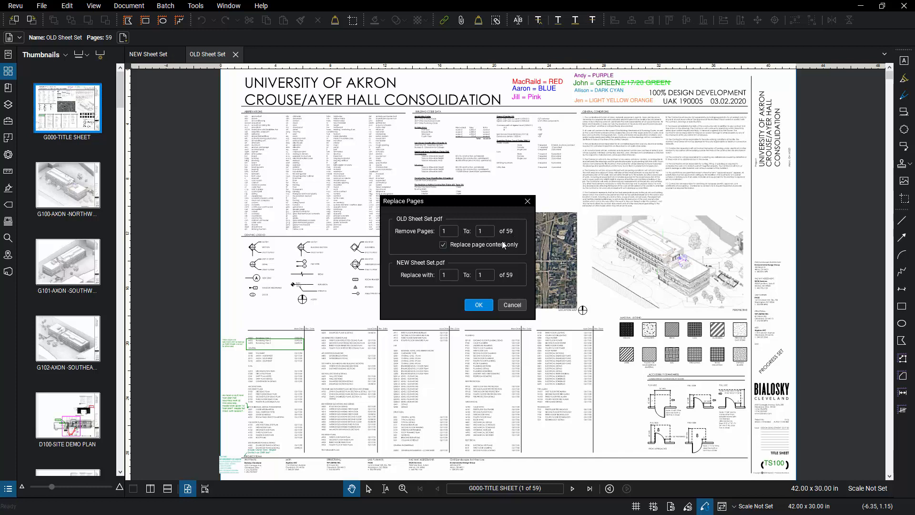
left_click(441, 244)
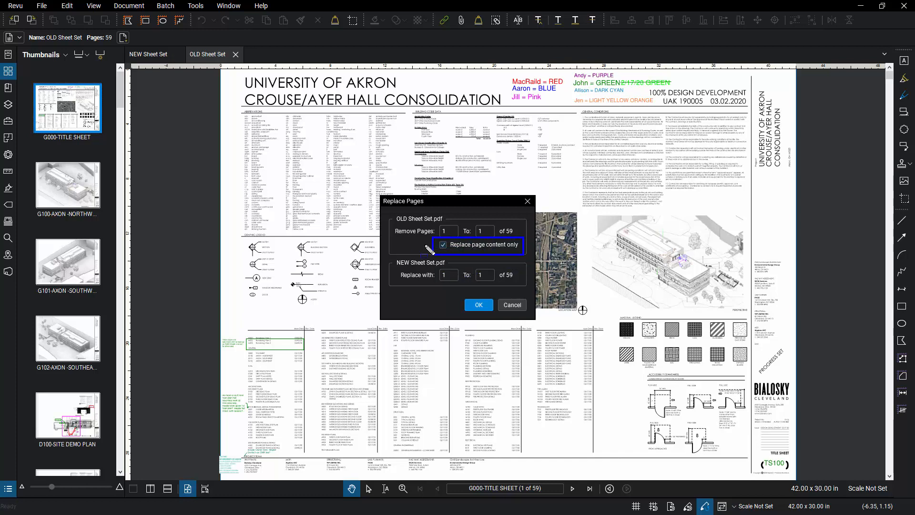
key("Escape")
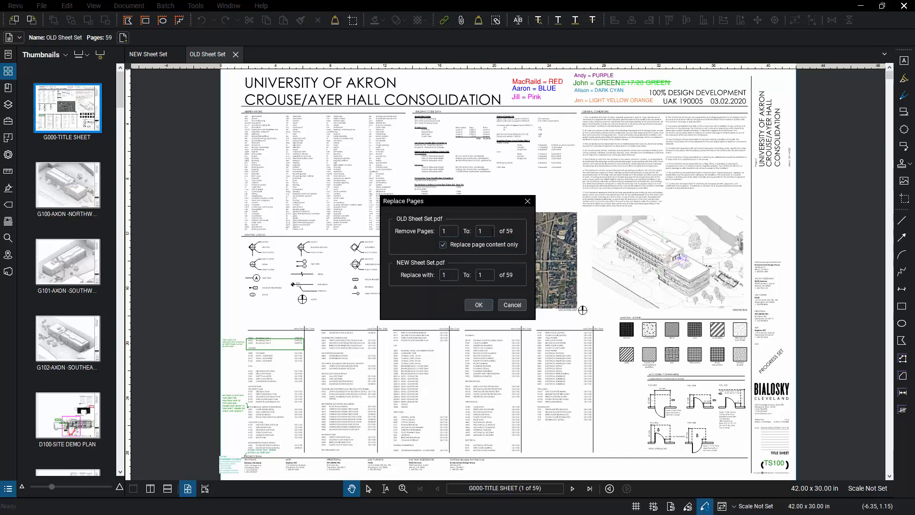
left_click(489, 304)
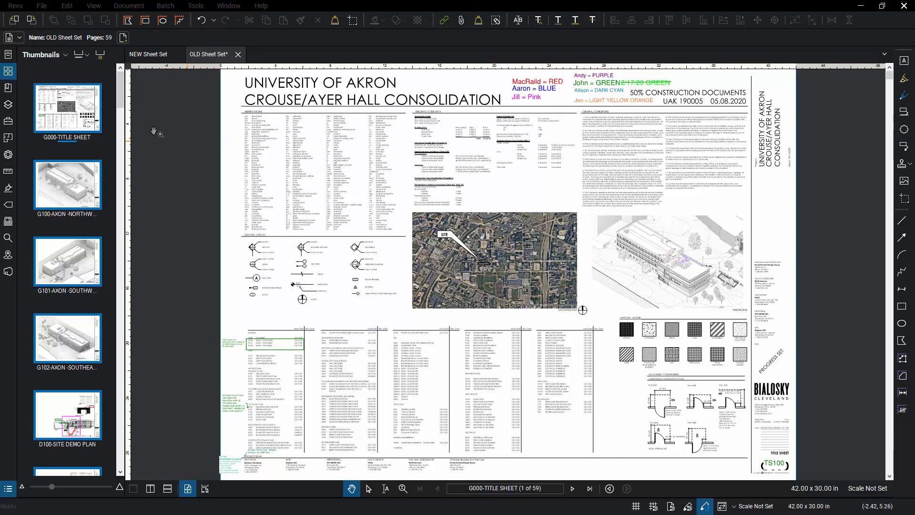
Step: Replace the content only of pages 1 to 59 in OLD Sheet Set with the pages of NEW Sheet Set.pdf
left_click(82, 172)
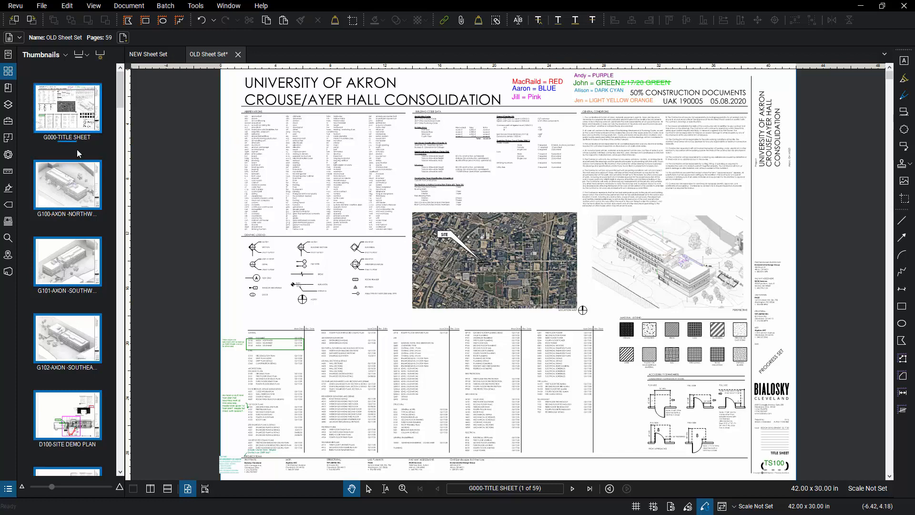
left_click(76, 125)
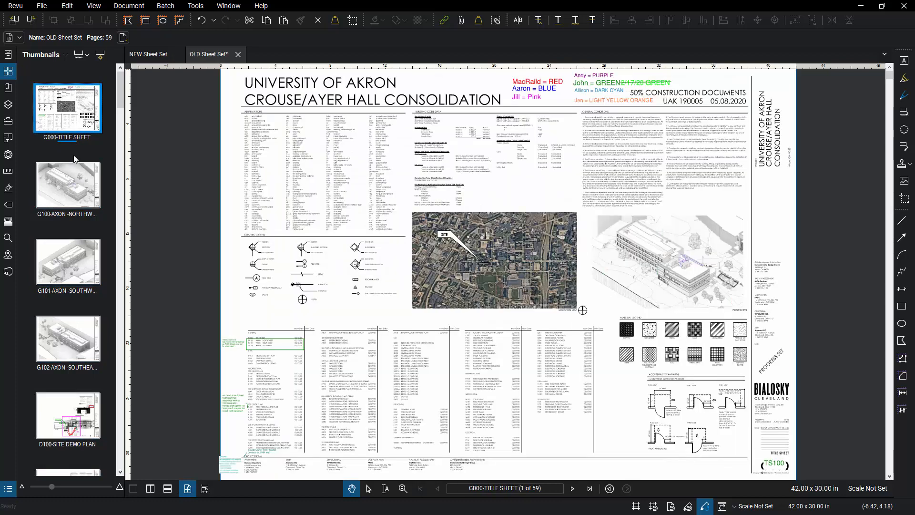
key("ctrl+a")
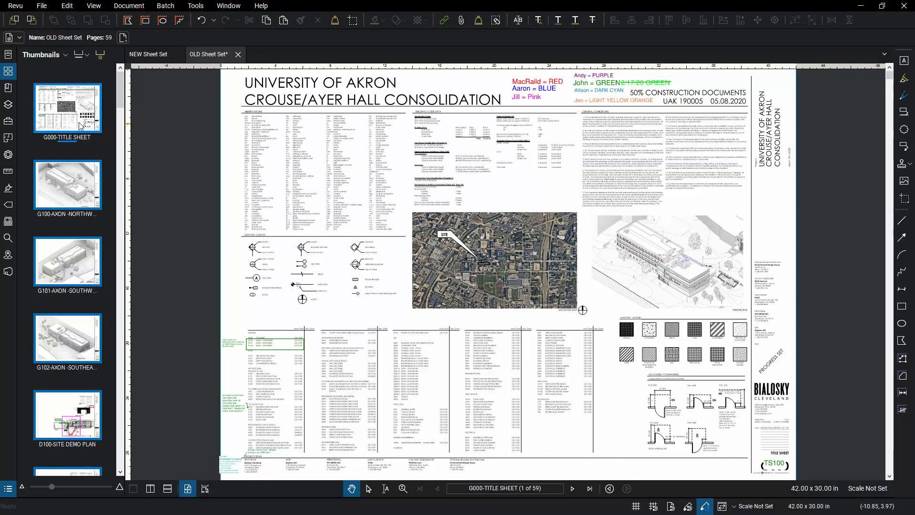
right_click(81, 124)
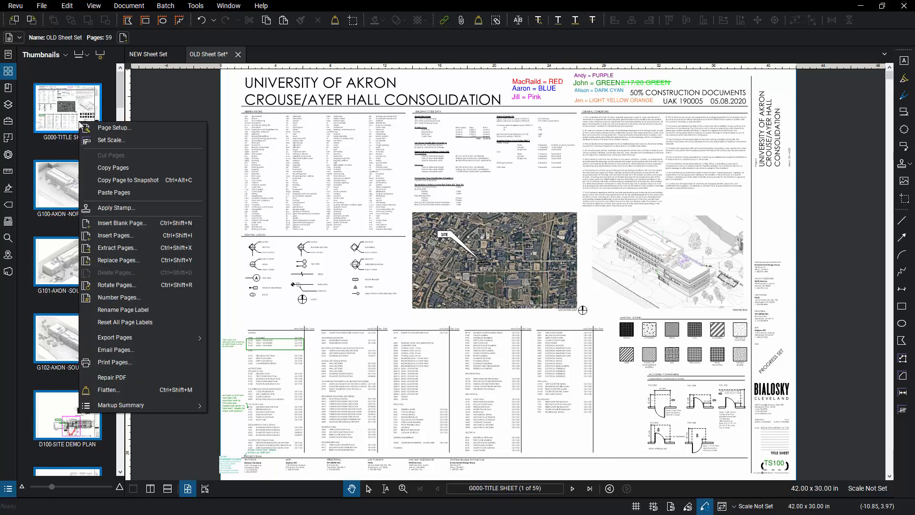
left_click(115, 264)
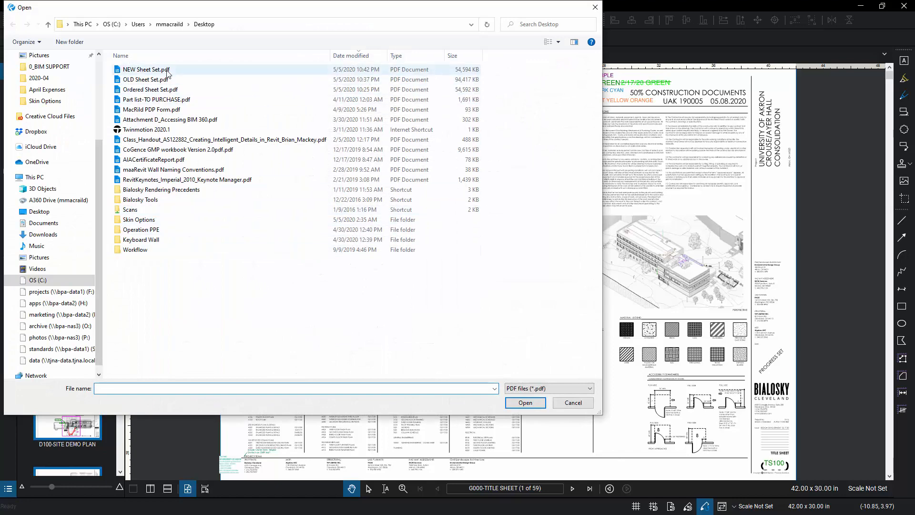
double_click(166, 71)
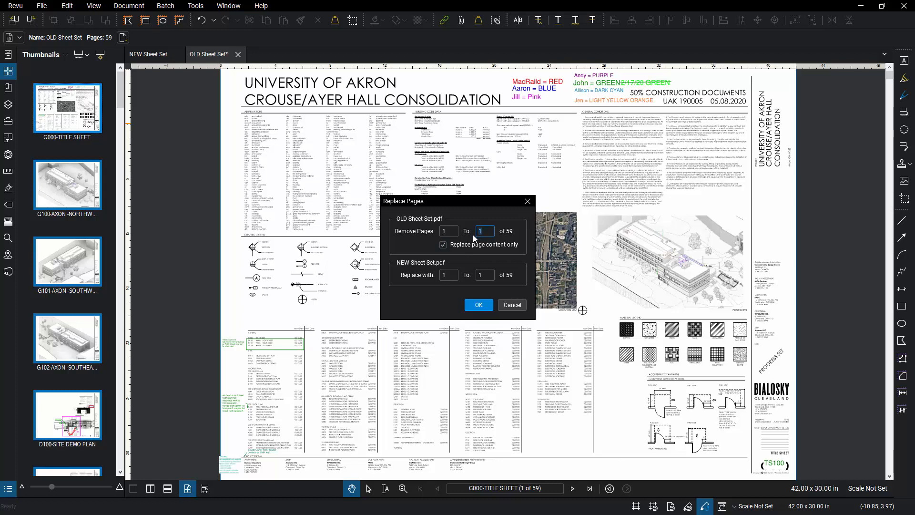
type("59")
left_click(479, 306)
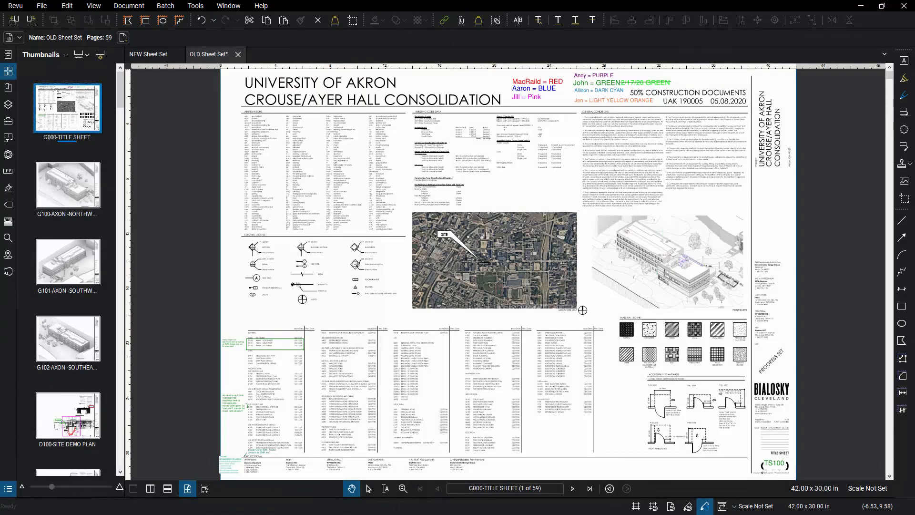
Step: Examine axon pages G100, G101 and G102 in OLD Sheet Set, including the plot date stamp in G102's lower-left margin
scroll(61, 397, "down", 5)
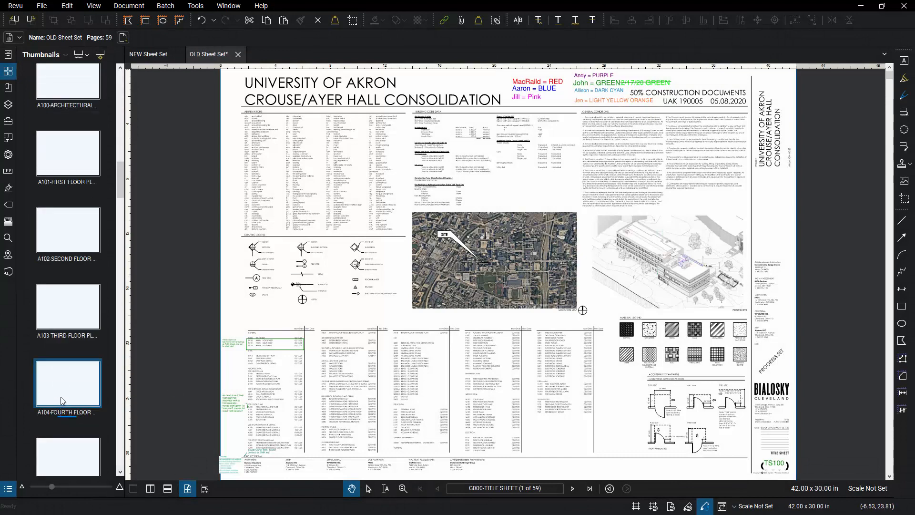
scroll(74, 217, "up", 5)
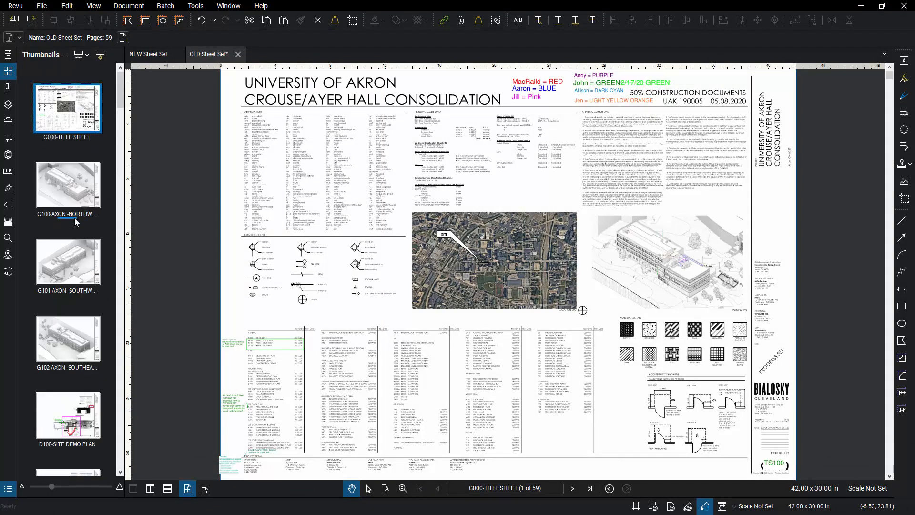
left_click(75, 206)
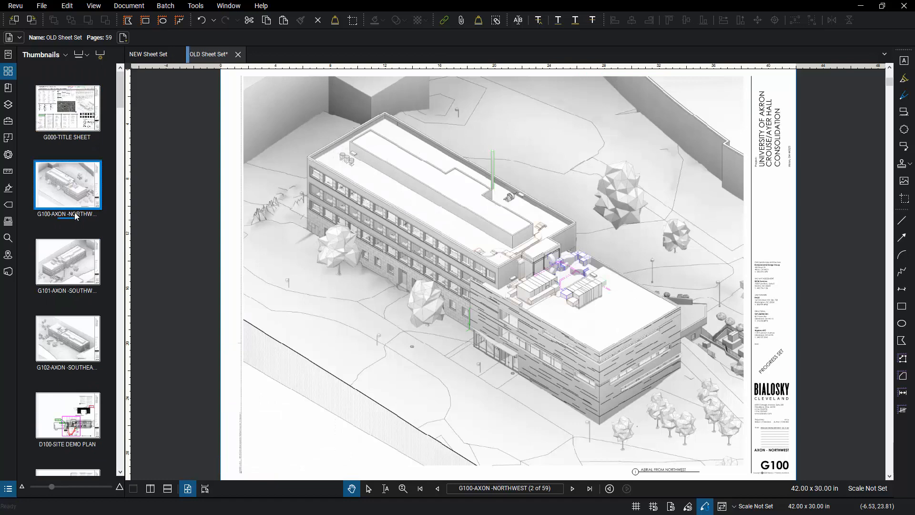
left_click(76, 271)
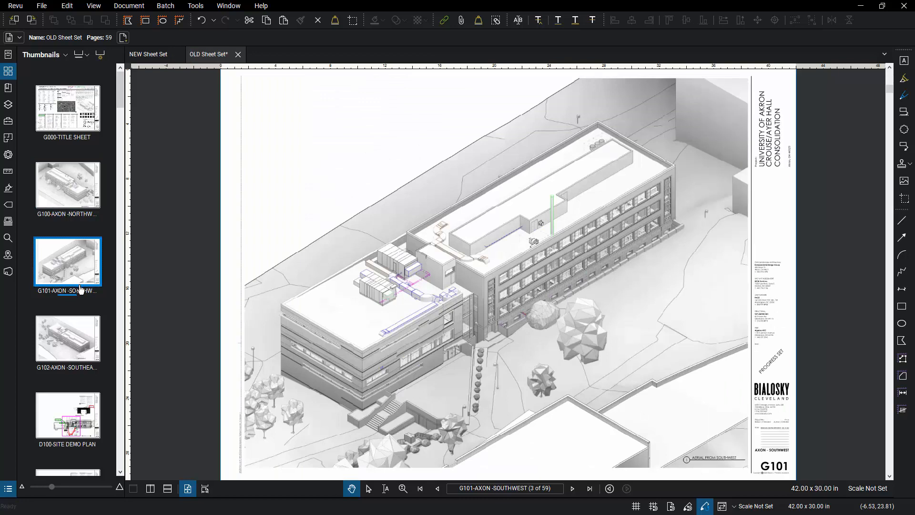
left_click(80, 317)
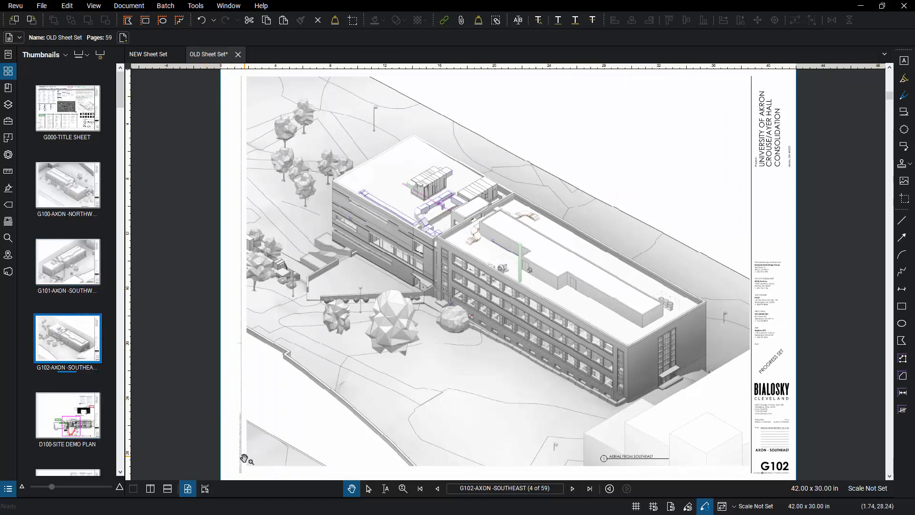
scroll(244, 458, "up", 6)
left_click_drag(224, 445, 246, 242)
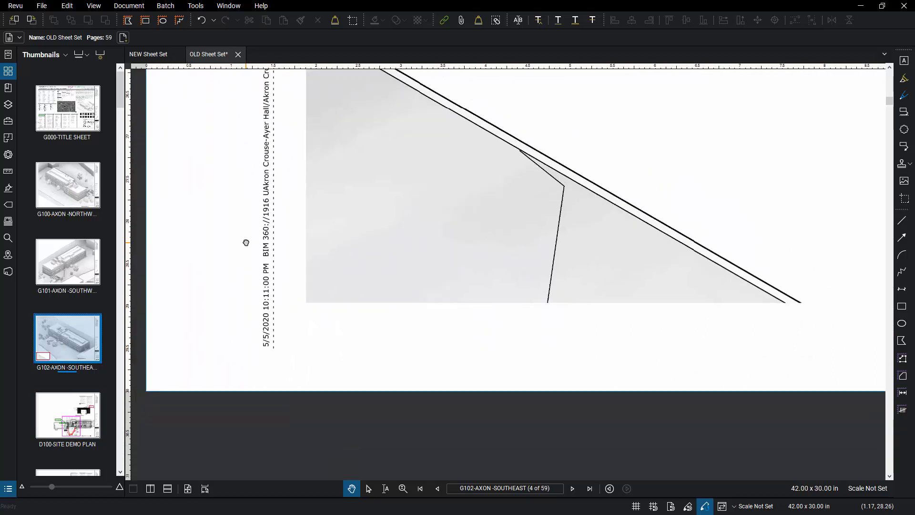
scroll(267, 341, "up", 2)
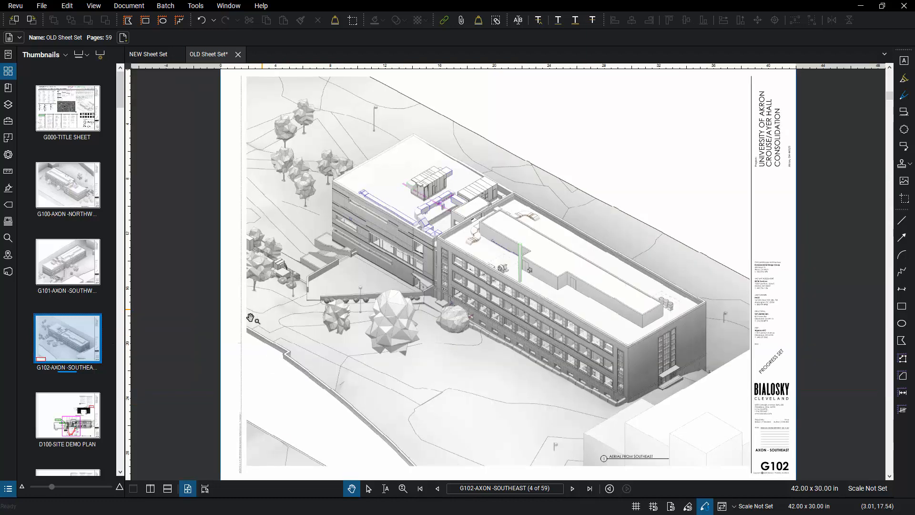
Step: Check the plot date stamp in the lower-left margin of the last page, A914, in OLD Sheet Set
left_click(69, 350)
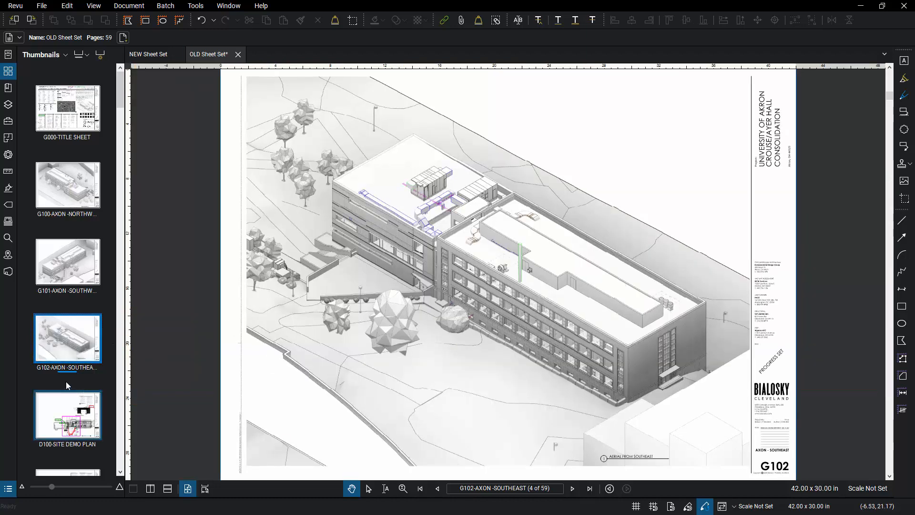
scroll(66, 381, "down", 10)
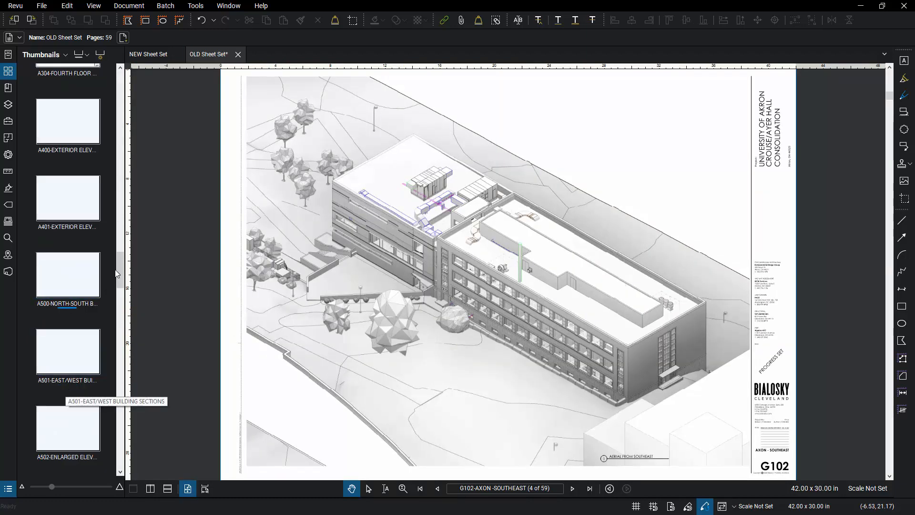
left_click_drag(117, 273, 120, 460)
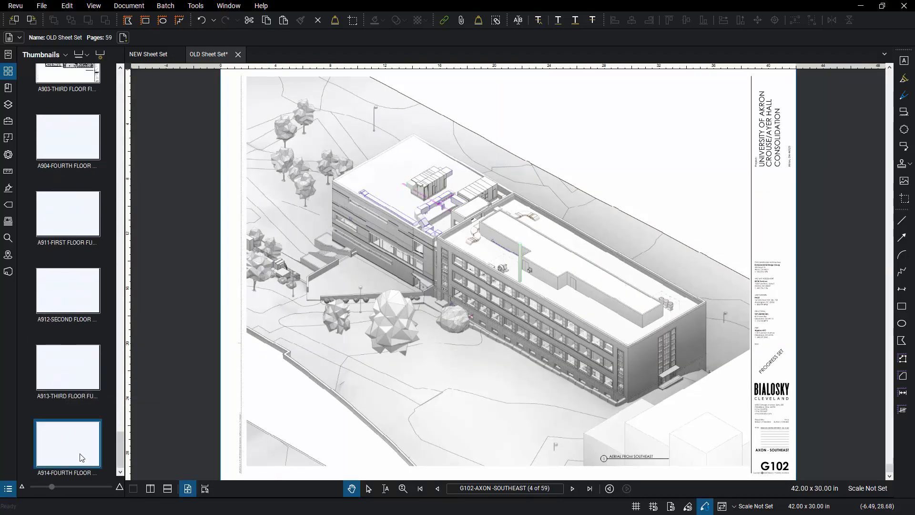
left_click(80, 457)
scroll(237, 463, "up", 5)
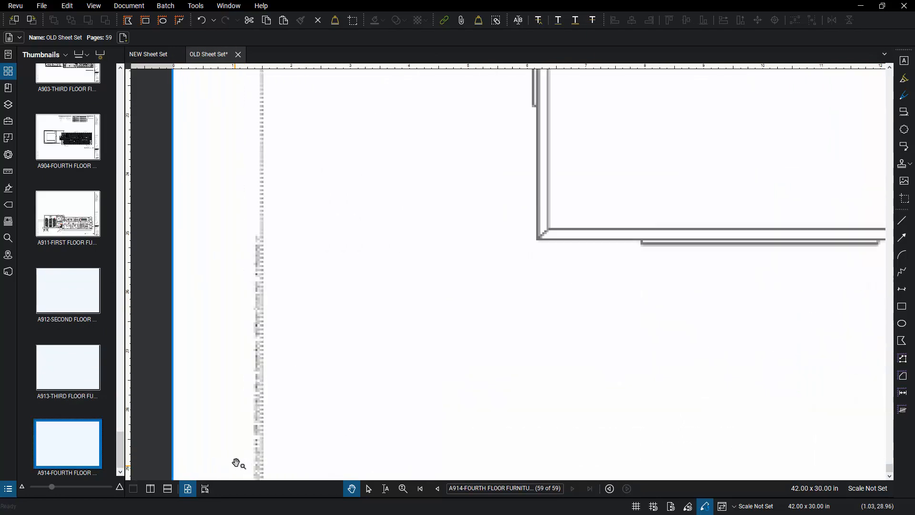
scroll(237, 463, "up", 3)
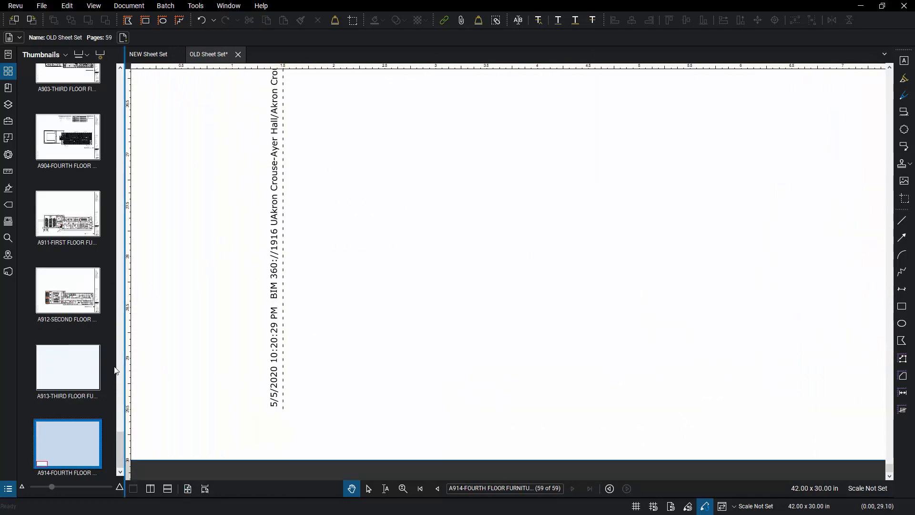
Step: Return to the G000 title sheet of OLD Sheet Set and view the whole page
left_click_drag(121, 453, 122, 69)
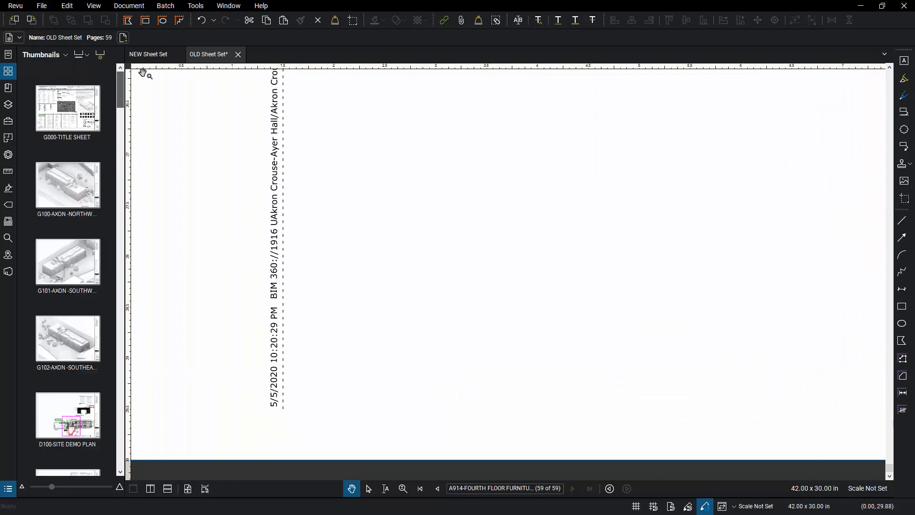
left_click(68, 108)
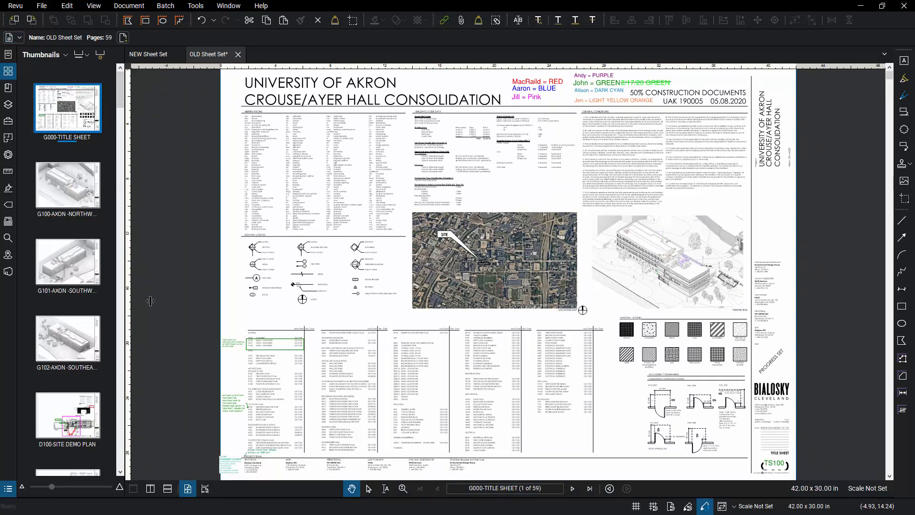
left_click(214, 210)
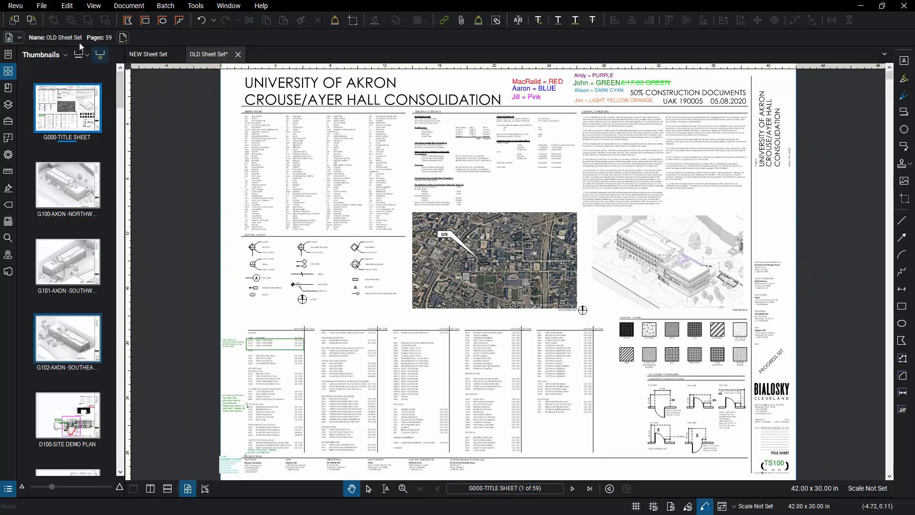
Step: Save the updated OLD Sheet Set and close the NEW Sheet Set document
left_click(42, 5)
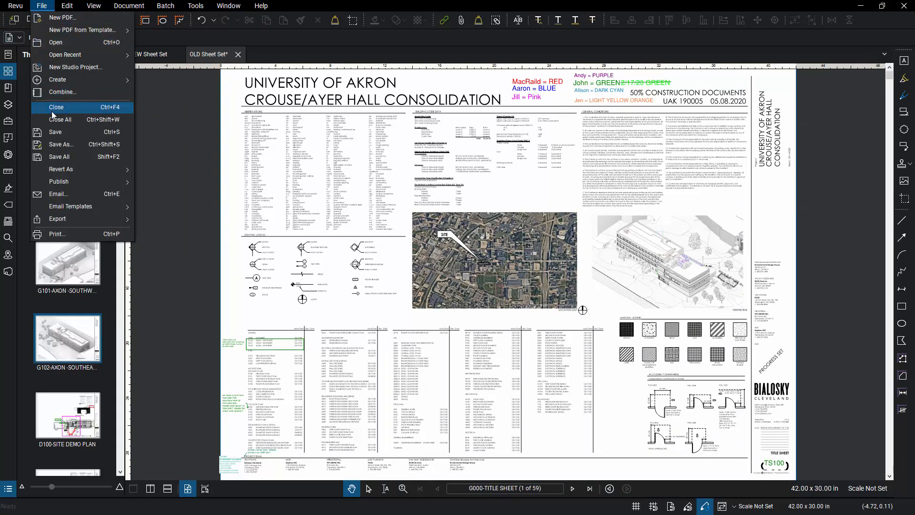
left_click(53, 138)
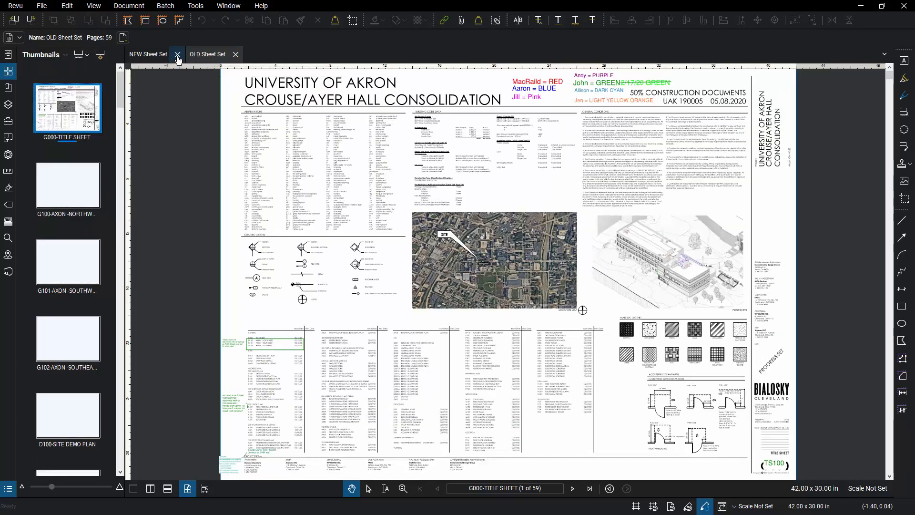
left_click(177, 55)
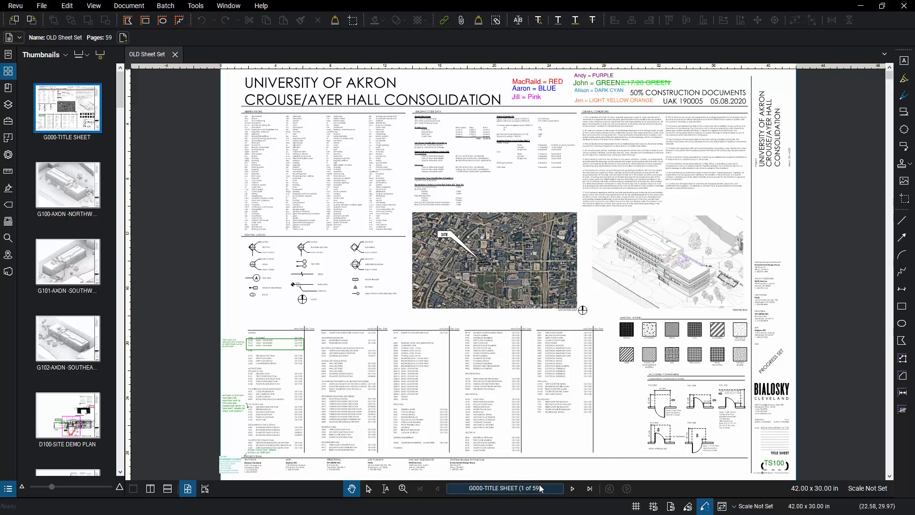
Step: Review the pages from G100 through first floor plan A101 one by one, checking the retained markups against the new sheet content
left_click(573, 489)
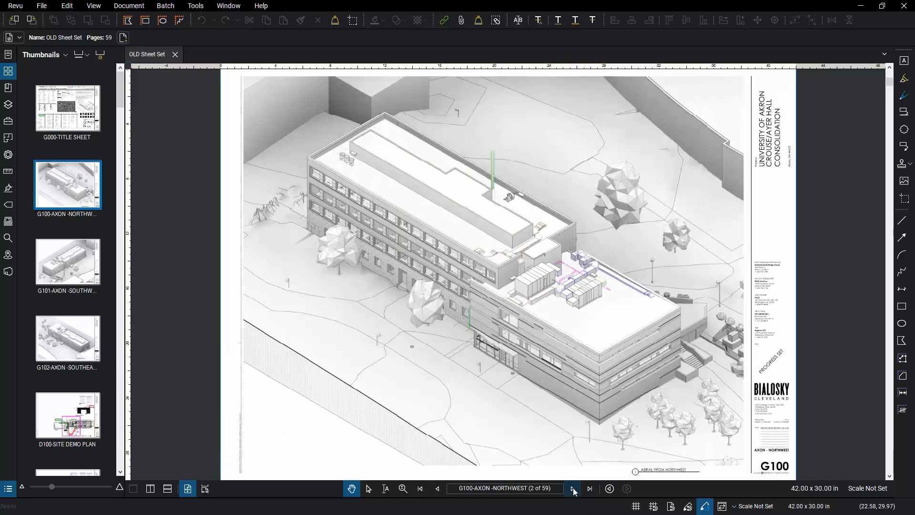
left_click(574, 488)
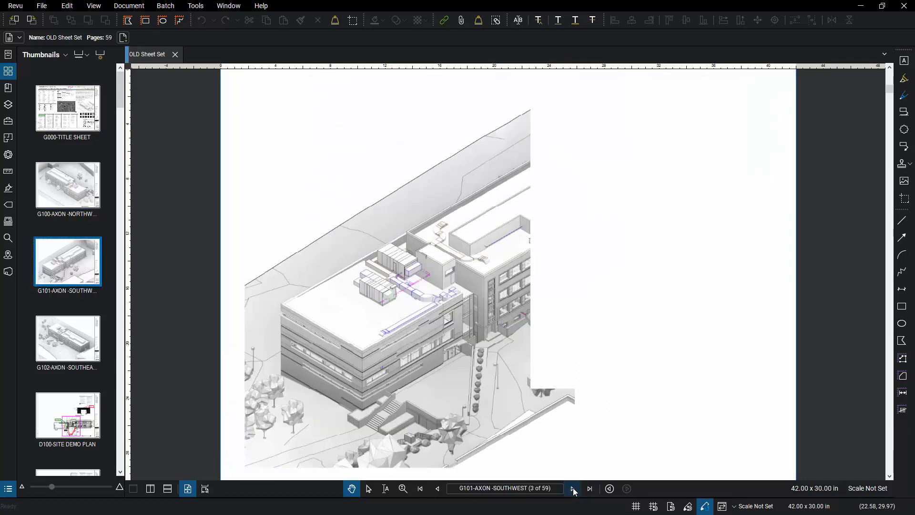
left_click(573, 489)
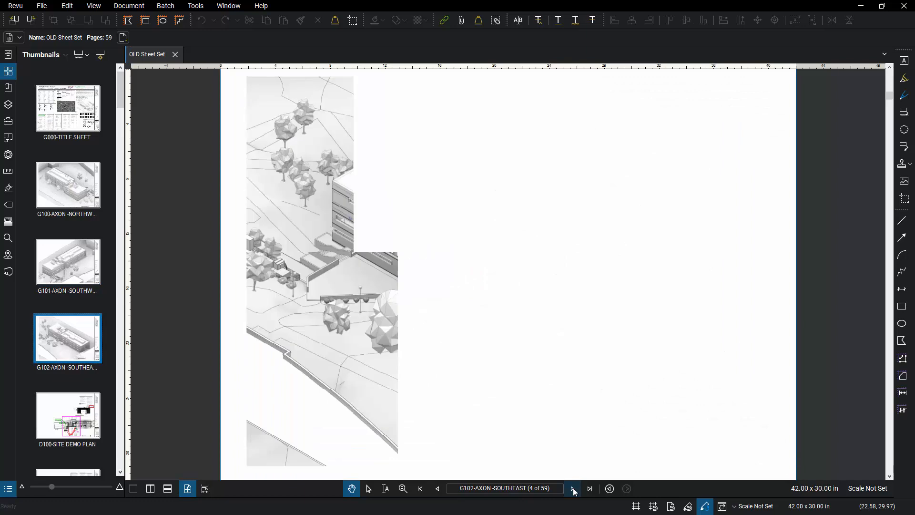
left_click(573, 489)
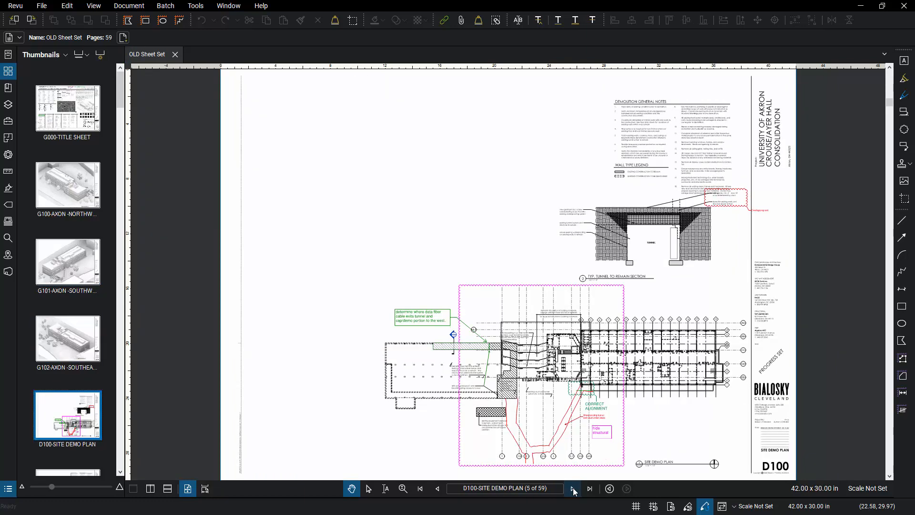
left_click(573, 489)
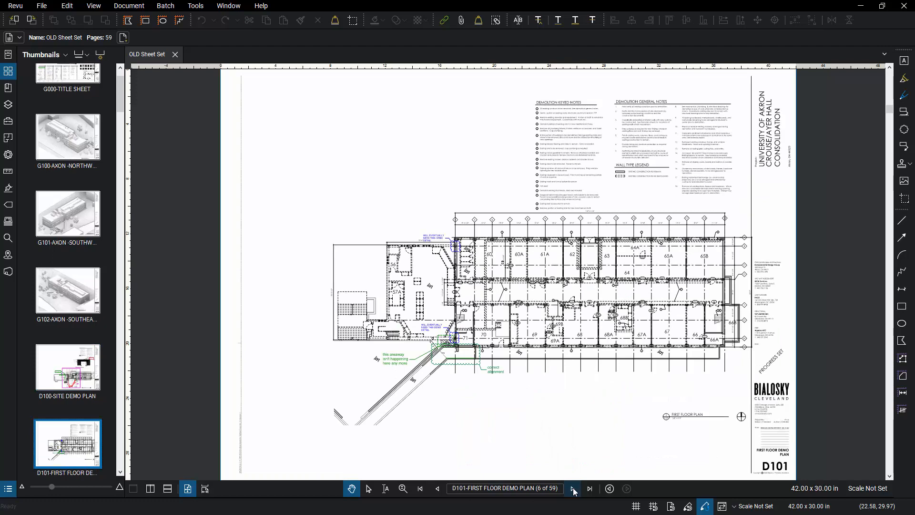
left_click(573, 489)
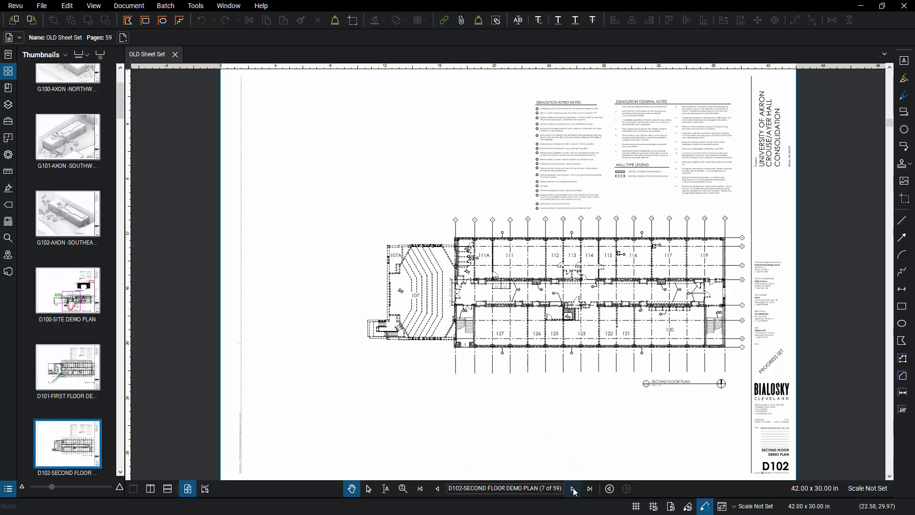
left_click(573, 489)
left_click(573, 489)
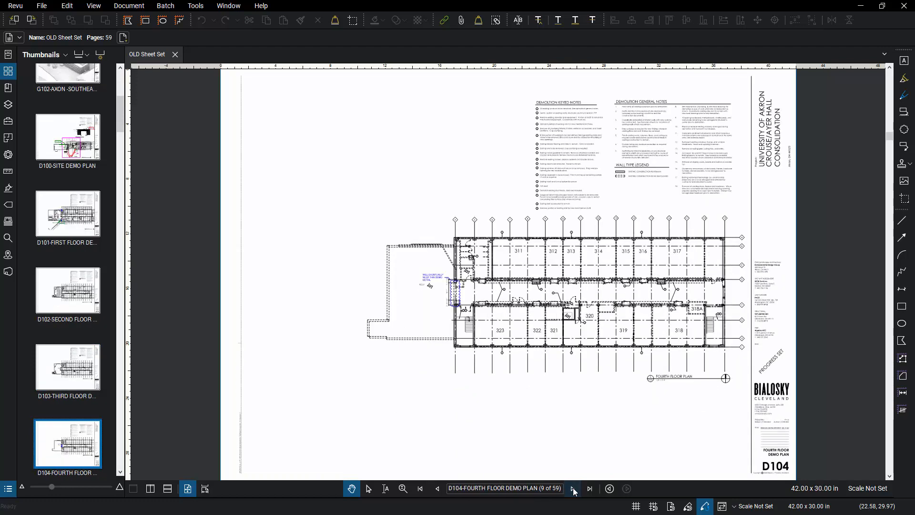
left_click(574, 489)
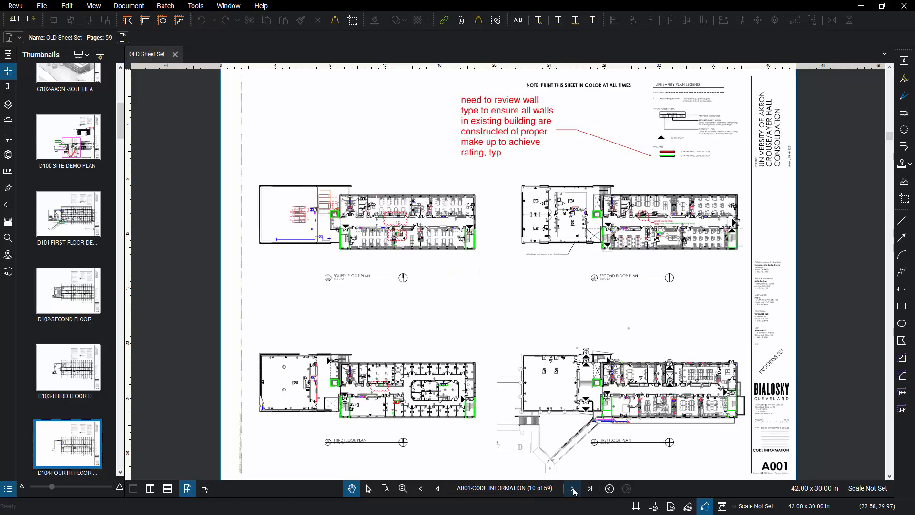
left_click(573, 489)
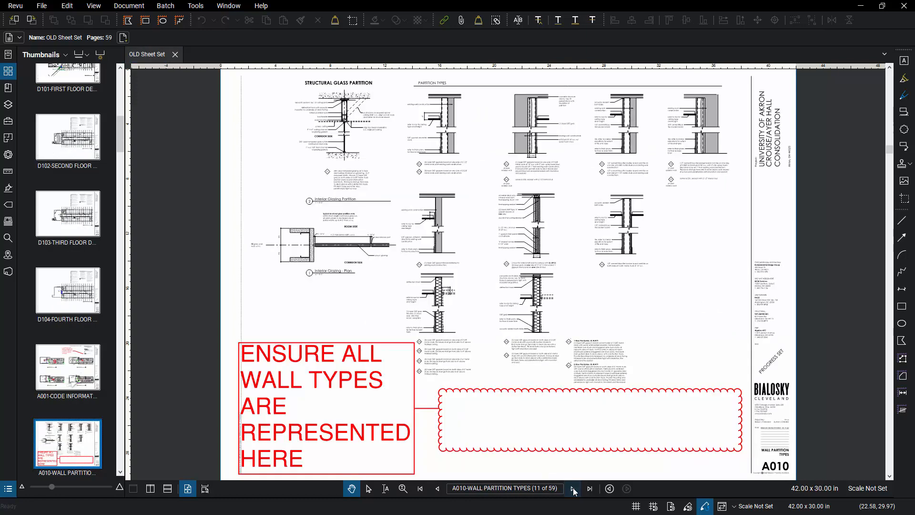
left_click(573, 489)
left_click(573, 489)
left_click(573, 488)
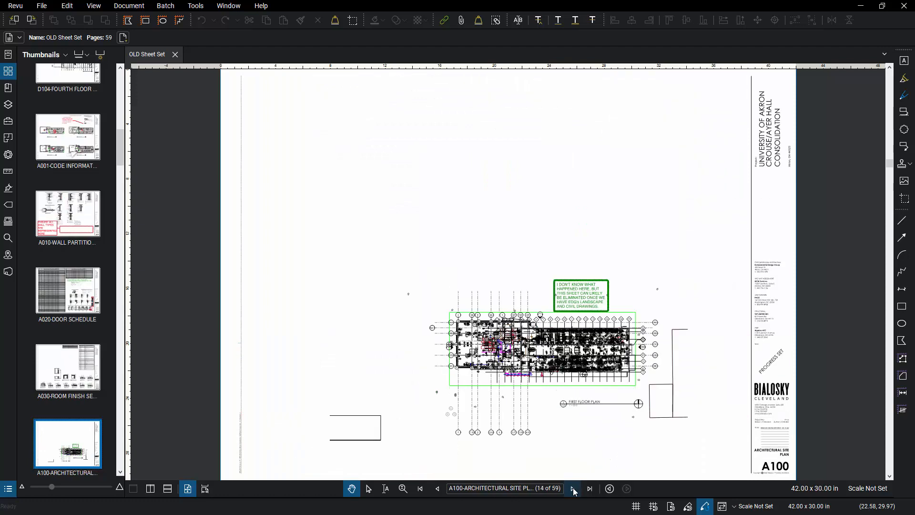
left_click(573, 488)
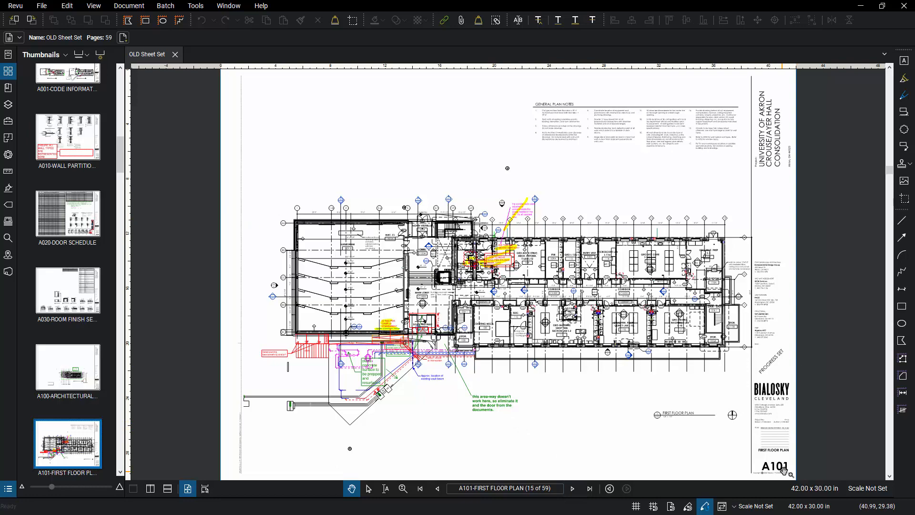
Step: On A101, delete the yellow highlight, the "IS THIS PER CAMPUS STANDARDS?" callout and the green answer note beside the south vestibule
scroll(400, 328, "up", 10)
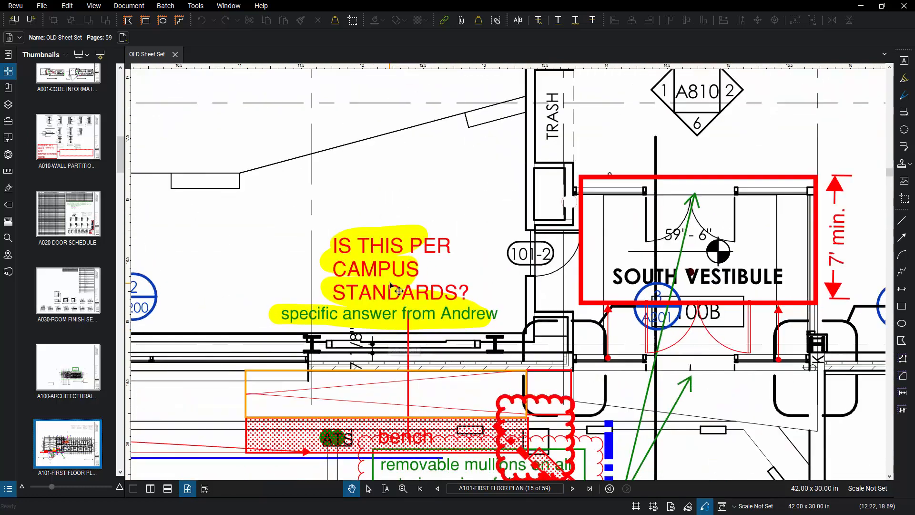
left_click(395, 288)
key("Delete")
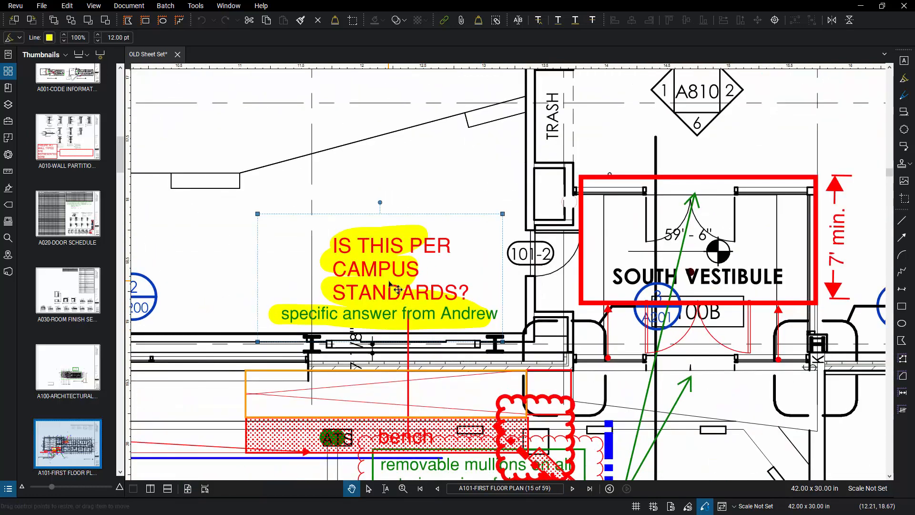
left_click(392, 277)
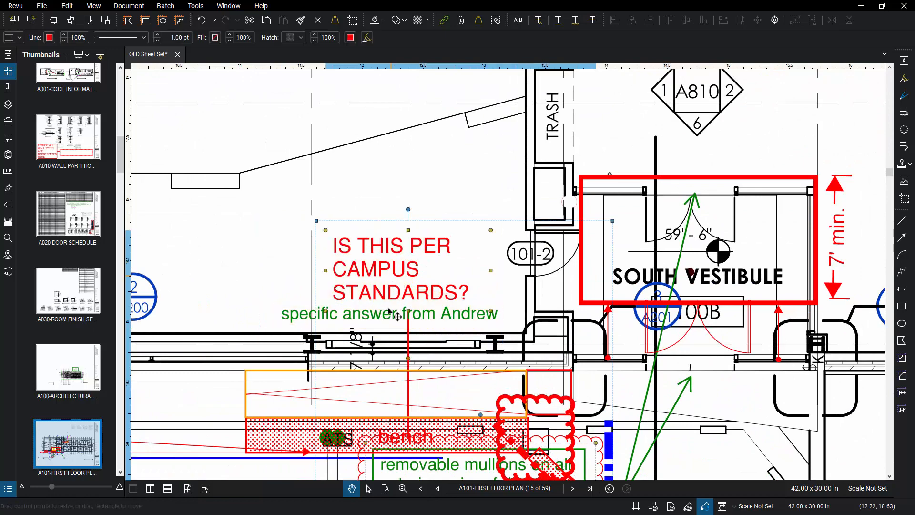
key("Delete")
left_click(329, 312)
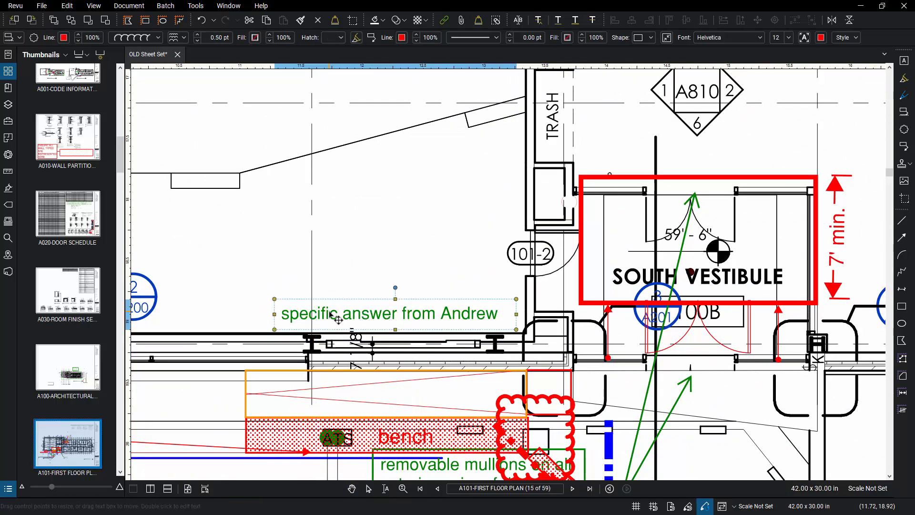
key("Delete")
Step: Delete the magenta corridor walls note above gridlines 7 and 8 on A101, together with its yellow highlight and arrow line
scroll(370, 298, "down", 5)
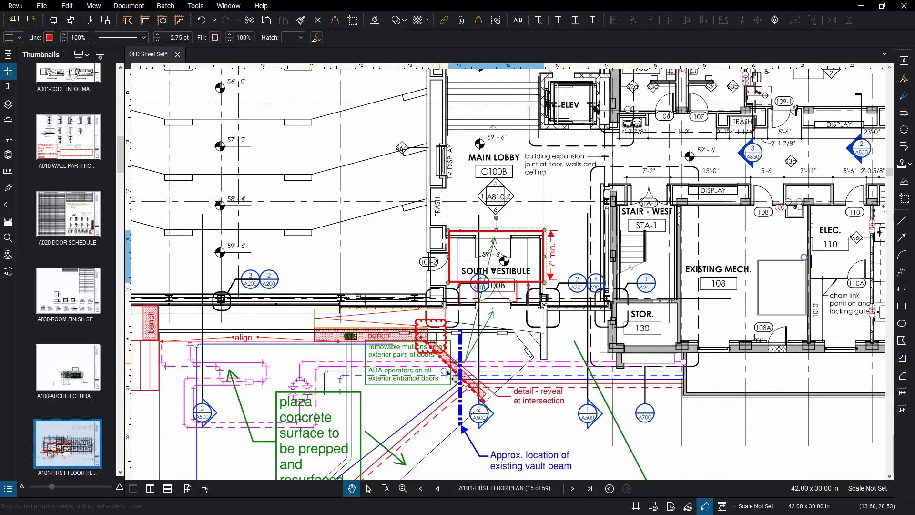
scroll(371, 445, "down", 3)
scroll(552, 134, "up", 6)
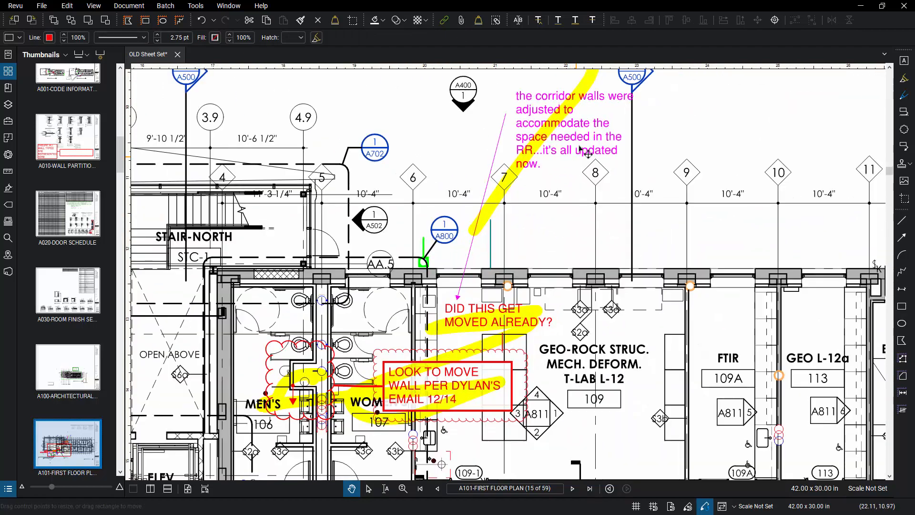
left_click(547, 129)
key("Delete")
left_click(547, 130)
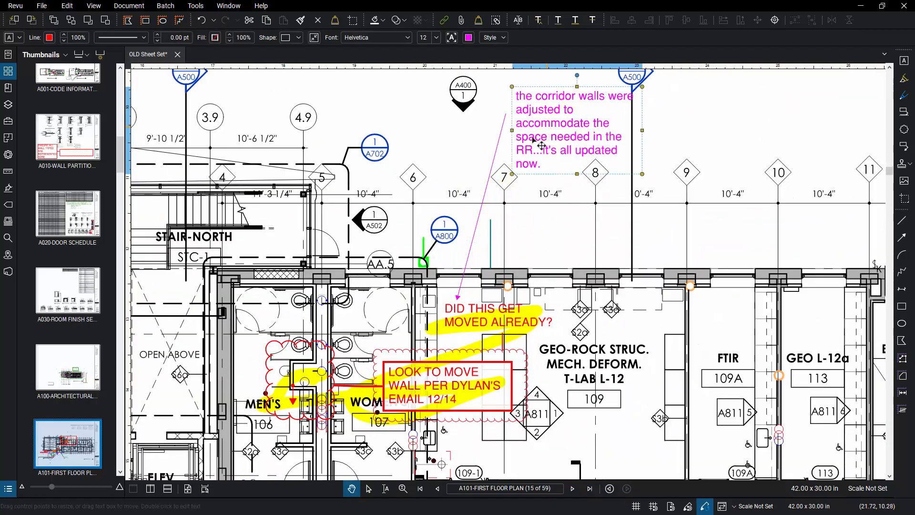
key("Delete")
key("Delete")
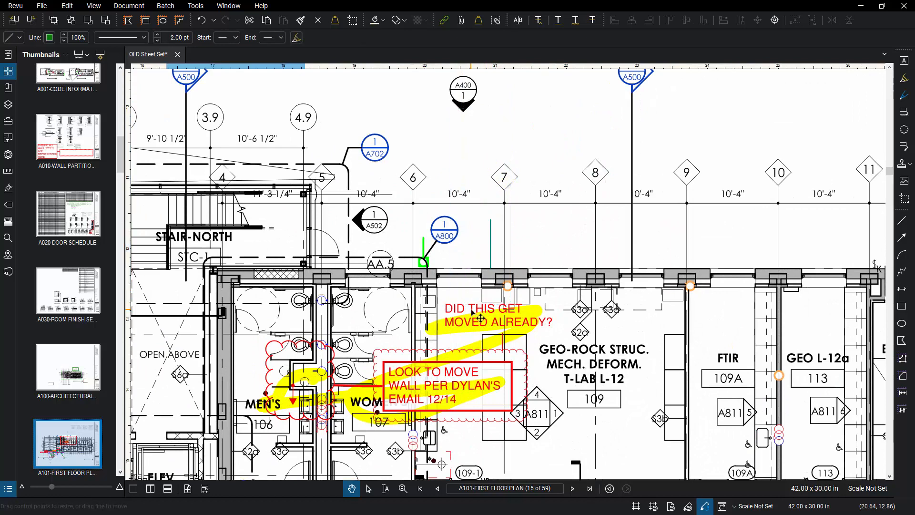
Step: Delete the "DID THIS GET MOVED ALREADY?" note, the yellow highlight and the clouded "LOOK TO MOVE WALL" callout around A101's restrooms
left_click(480, 317)
key("Delete")
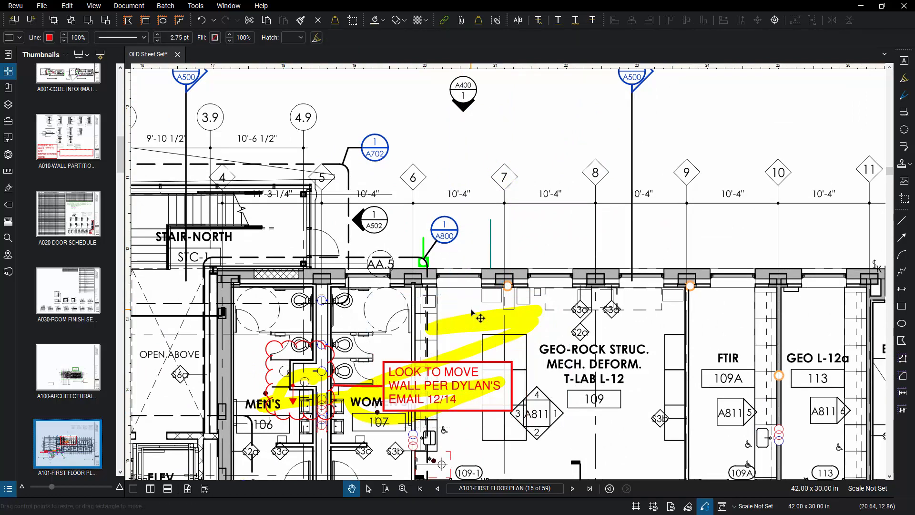
left_click(472, 357)
key("Delete")
left_click(463, 372)
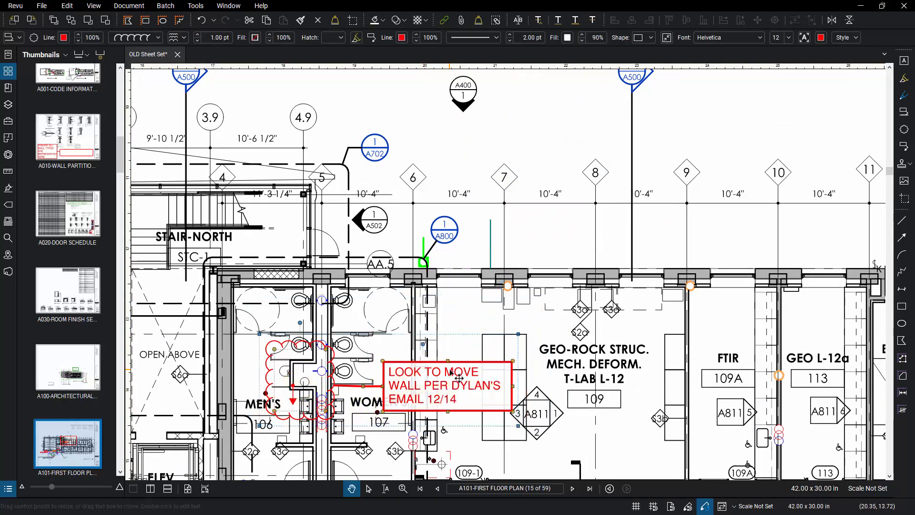
key("Delete")
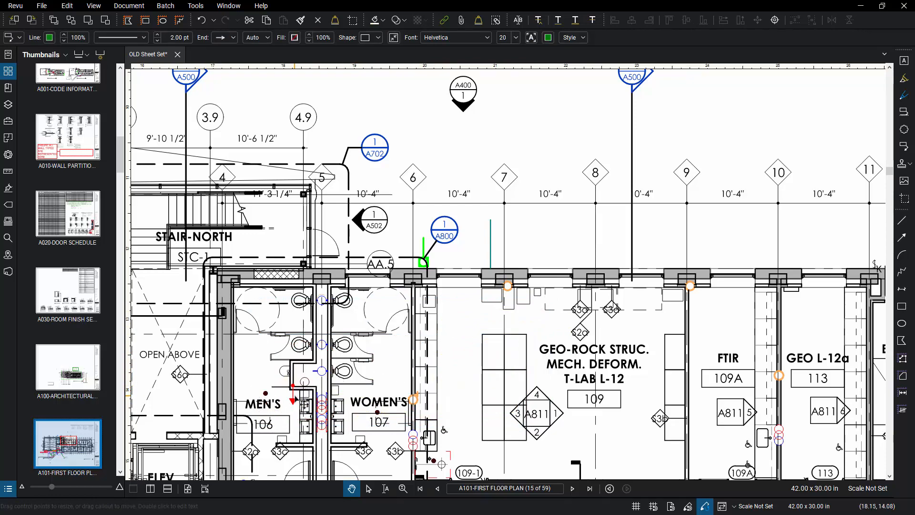
Step: Look over the whole A101 sheet, inspect the markups on second floor plan A102 and continue to third floor plan A103
scroll(405, 250, "down", 4)
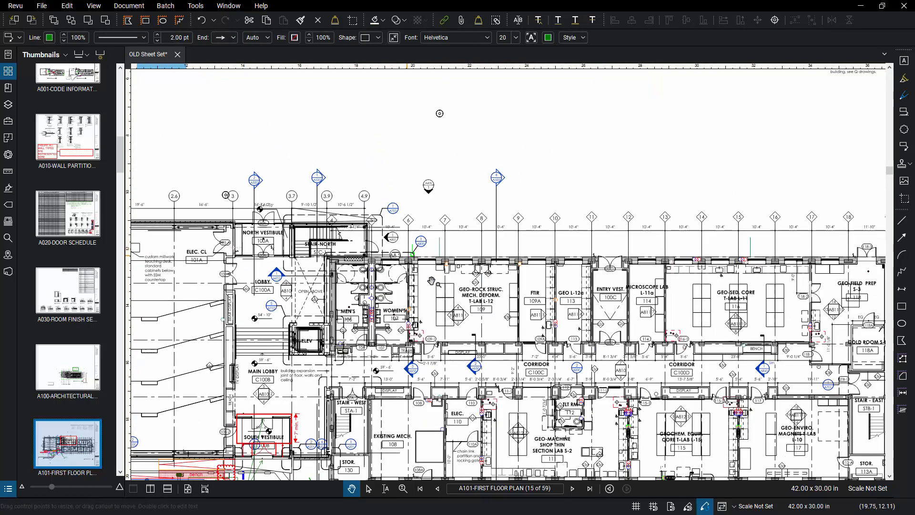
scroll(461, 265, "down", 3)
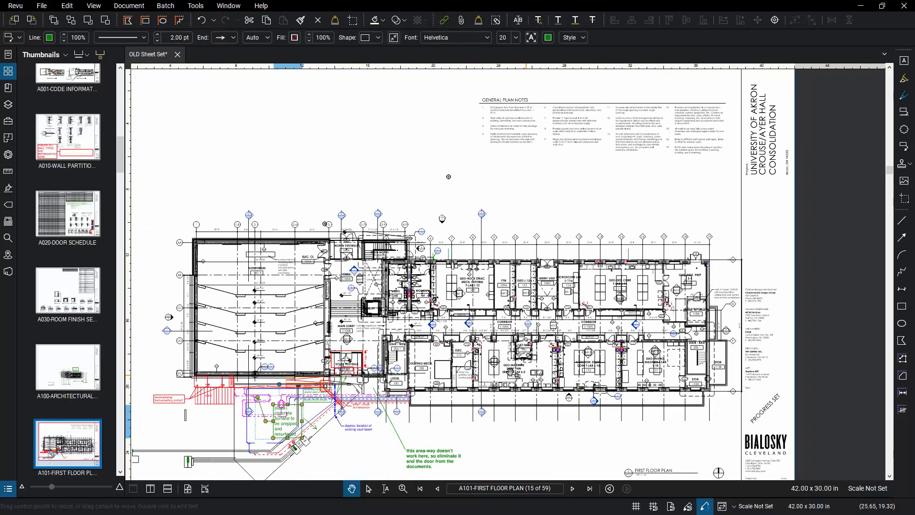
scroll(488, 367, "down", 2)
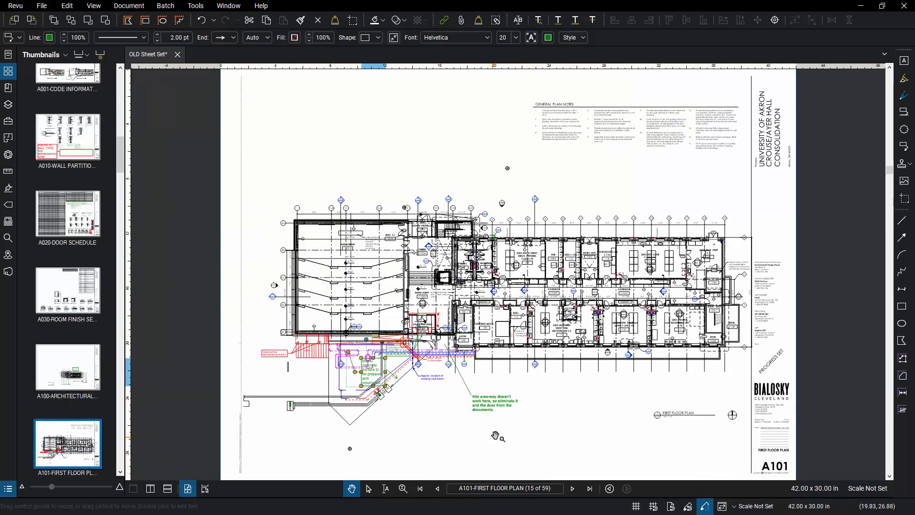
left_click(571, 489)
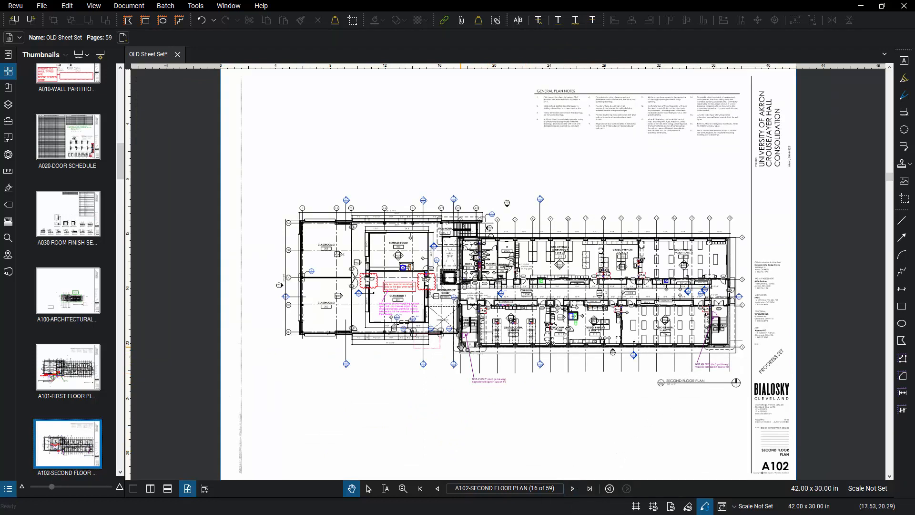
scroll(555, 335, "up", 2)
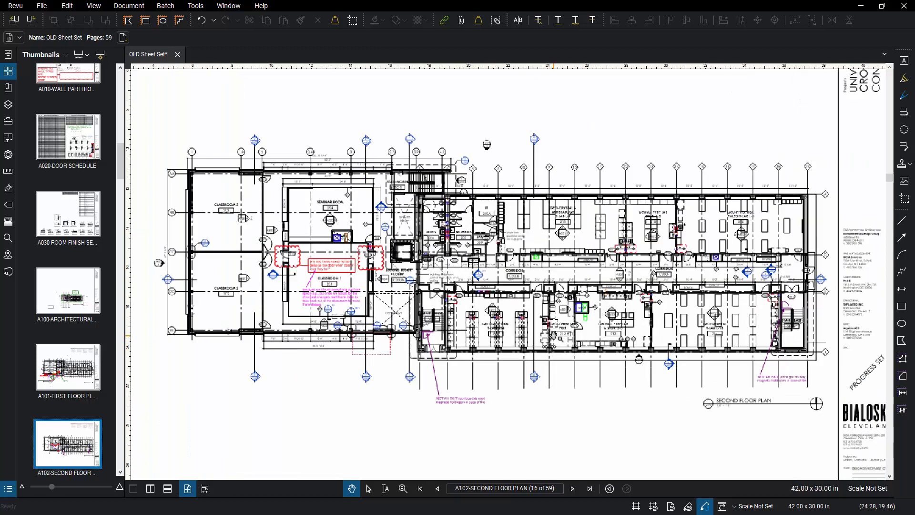
scroll(553, 337, "down", 2)
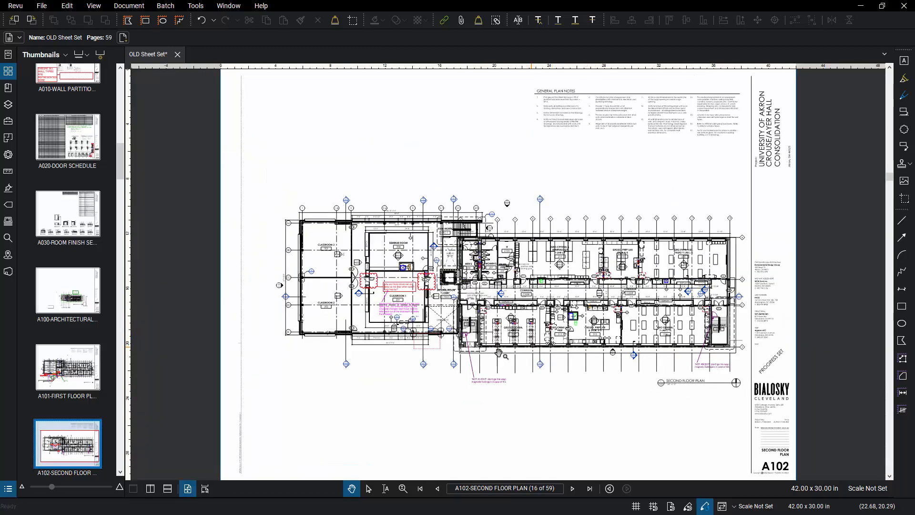
left_click(575, 489)
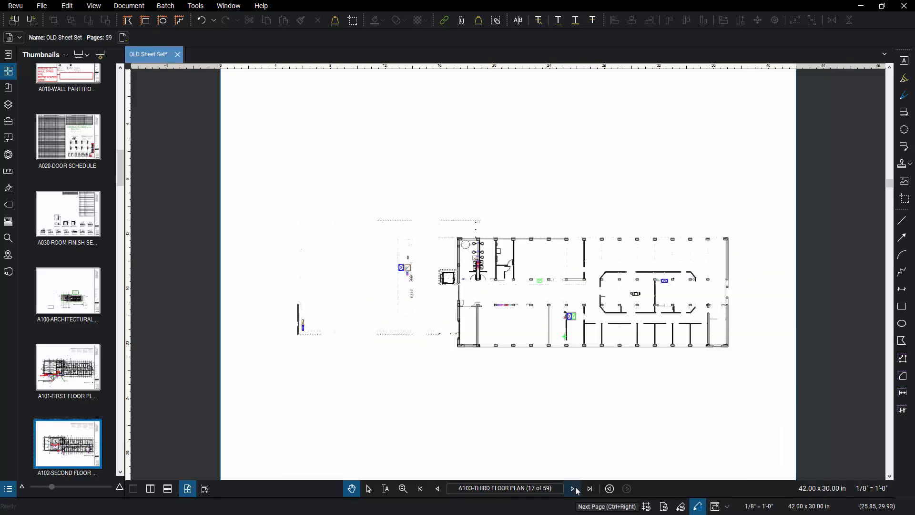
Step: Inspect the yellow highlight and the door and column notes around storage rooms 323 and 325A on A103
scroll(689, 277, "up", 3)
scroll(660, 273, "up", 2)
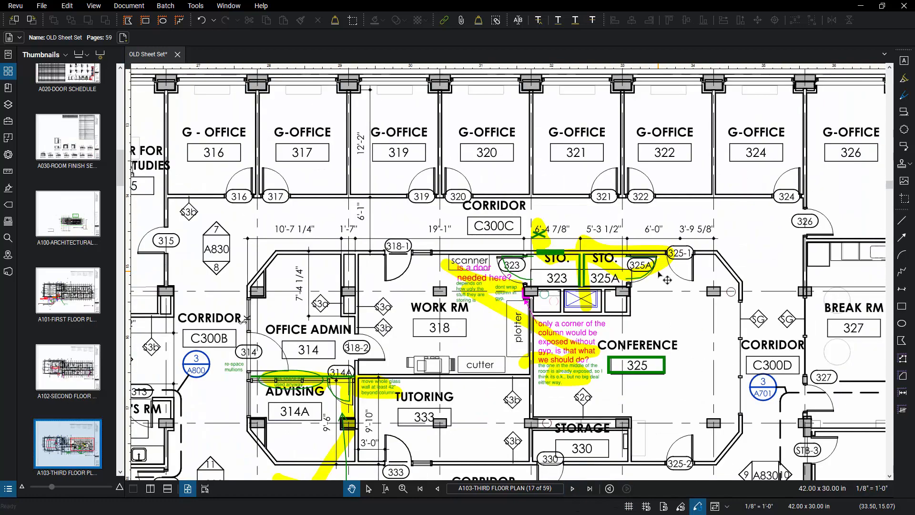
left_click(610, 273)
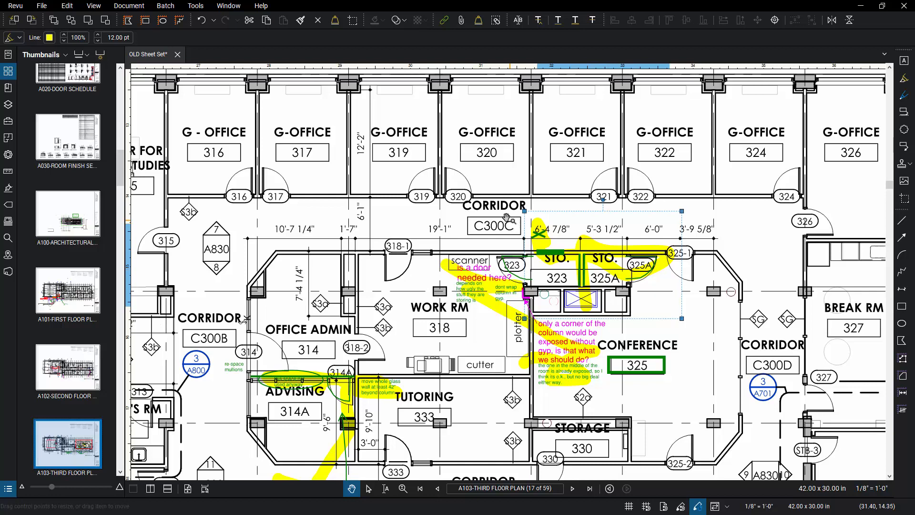
left_click_drag(504, 205, 728, 264)
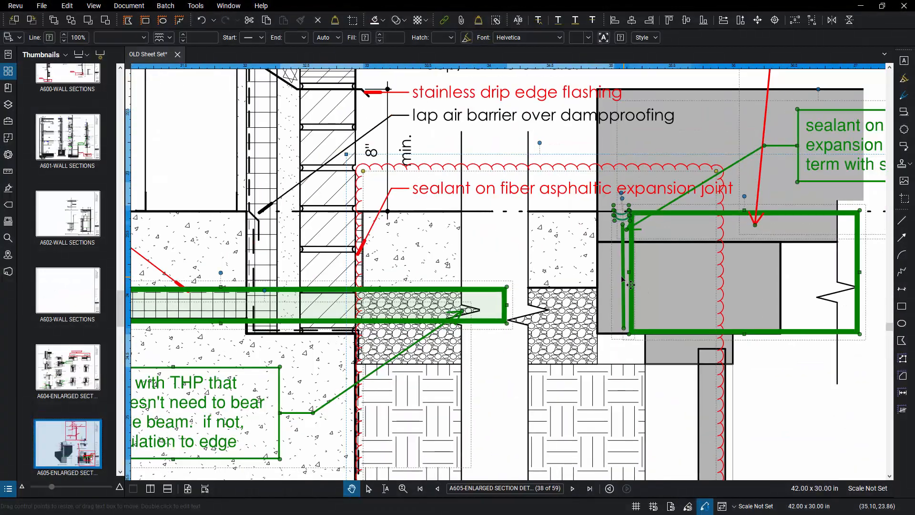
Step: Move the selected green markups on A605's masonry base detail so they line up with the slab and foundation wall joint
left_click_drag(477, 414, 374, 281)
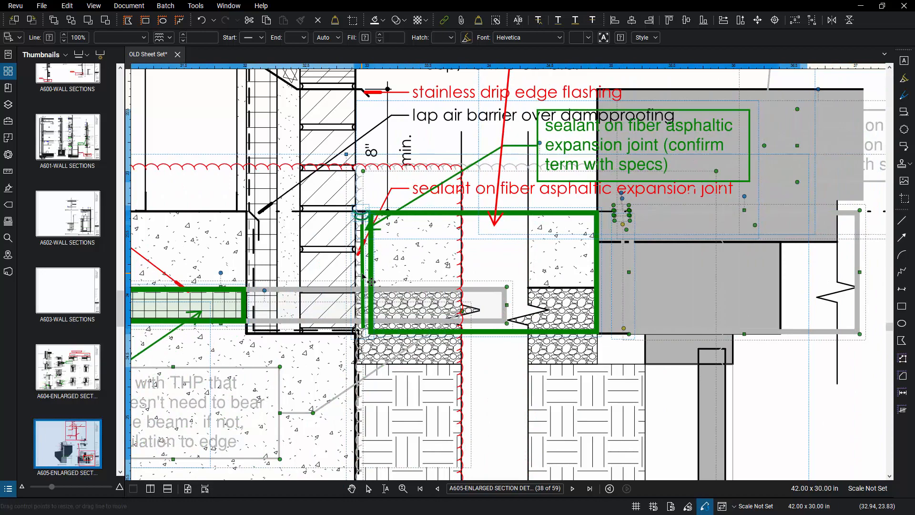
scroll(371, 281, "down", 5)
key("Escape")
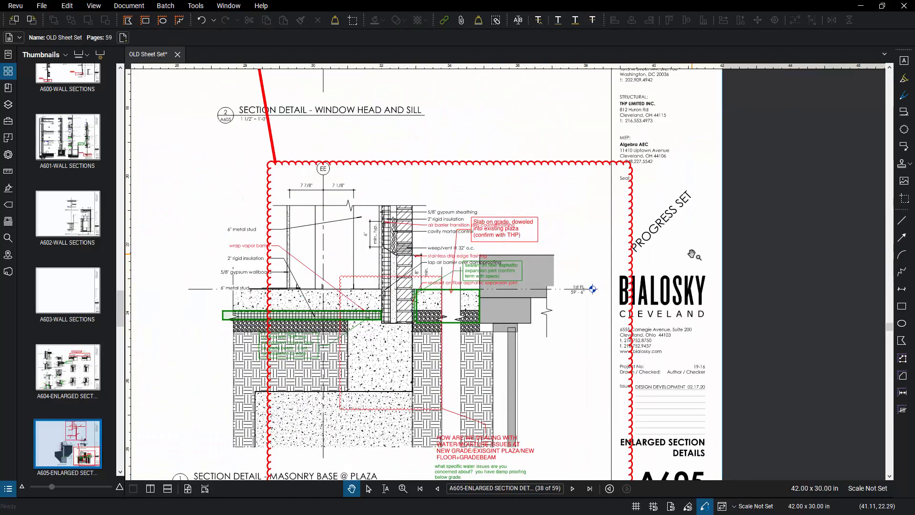
Step: Move the red "Slab on grade, doweled into existing plaza" callout on A605 clear of the detail's printed notes
scroll(544, 232, "up", 3)
left_click(484, 241)
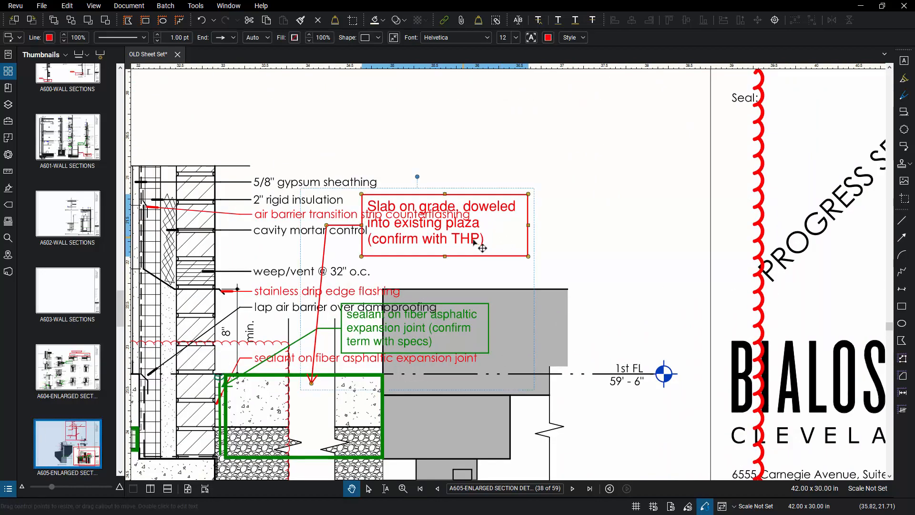
left_click_drag(476, 241, 601, 266)
left_click(627, 153)
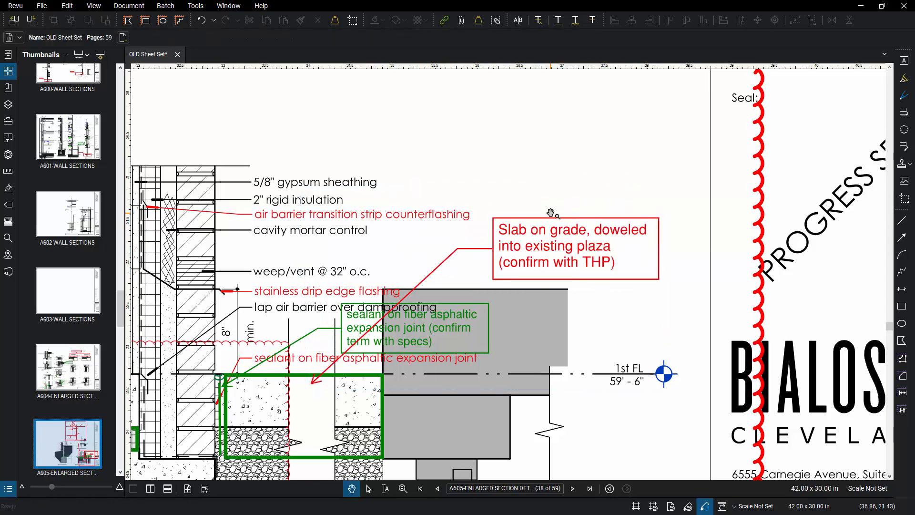
Step: Shift the slab on grade callout's arrowhead toward the wall side of the plaza slab on A605
scroll(552, 223, "down", 2)
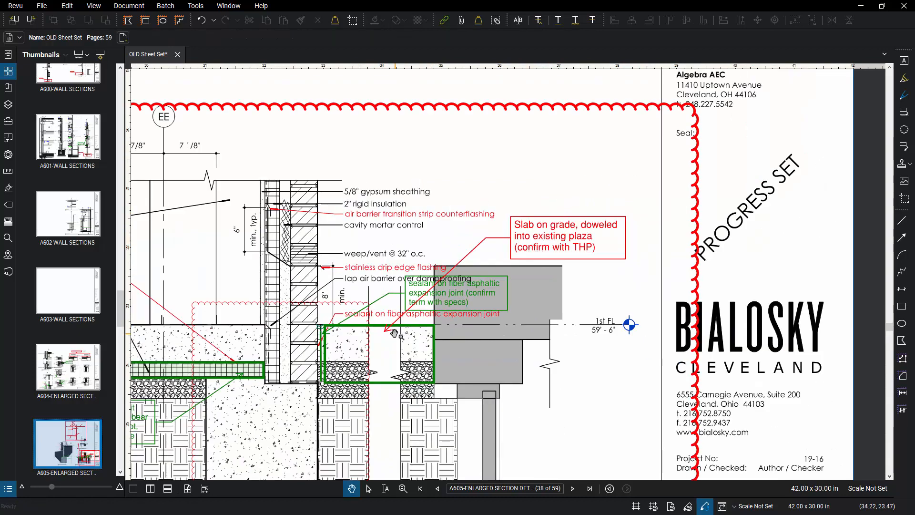
left_click(471, 251)
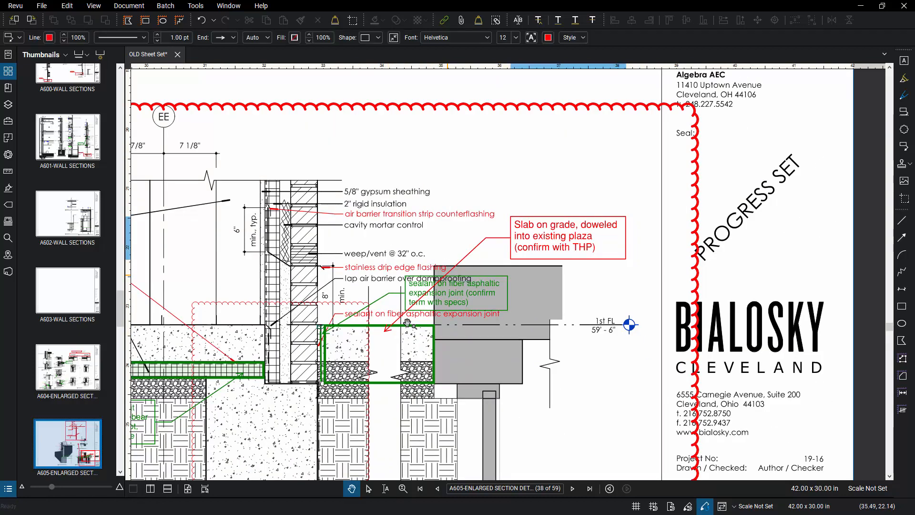
left_click_drag(386, 332, 354, 336)
scroll(553, 234, "down", 3)
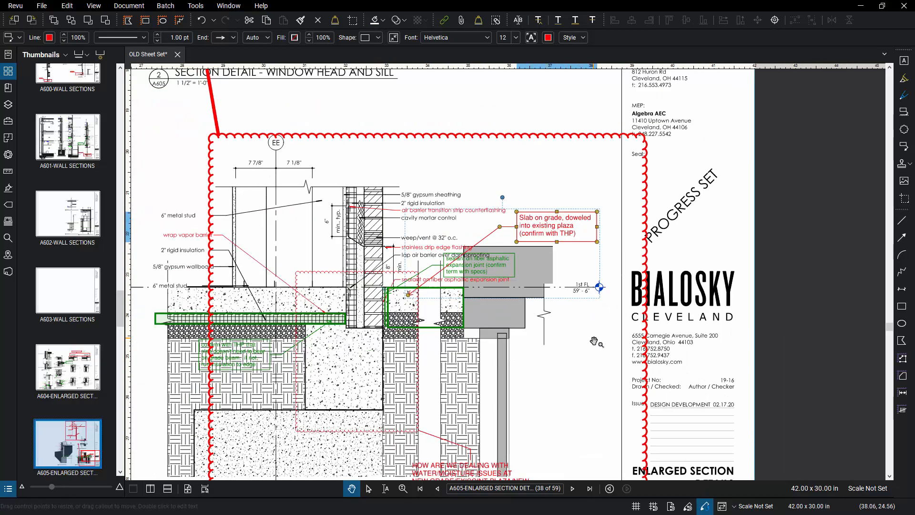
key("Escape")
Step: Move the red water/moisture issues note, its green reply and the red vault water question beside A605's masonry base detail
scroll(584, 281, "down", 2)
scroll(476, 402, "up", 4)
left_click_drag(473, 400, 601, 378)
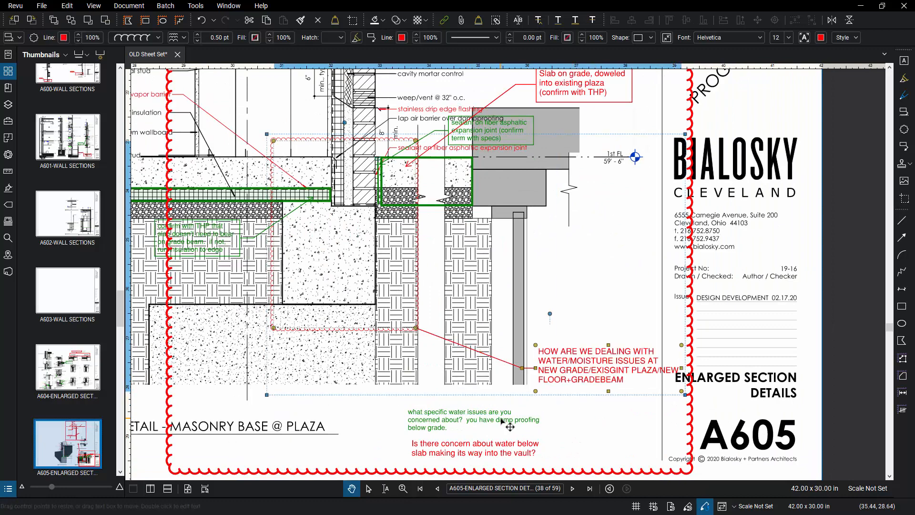
left_click_drag(492, 423, 626, 407)
left_click_drag(483, 453, 619, 437)
scroll(542, 333, "down", 3)
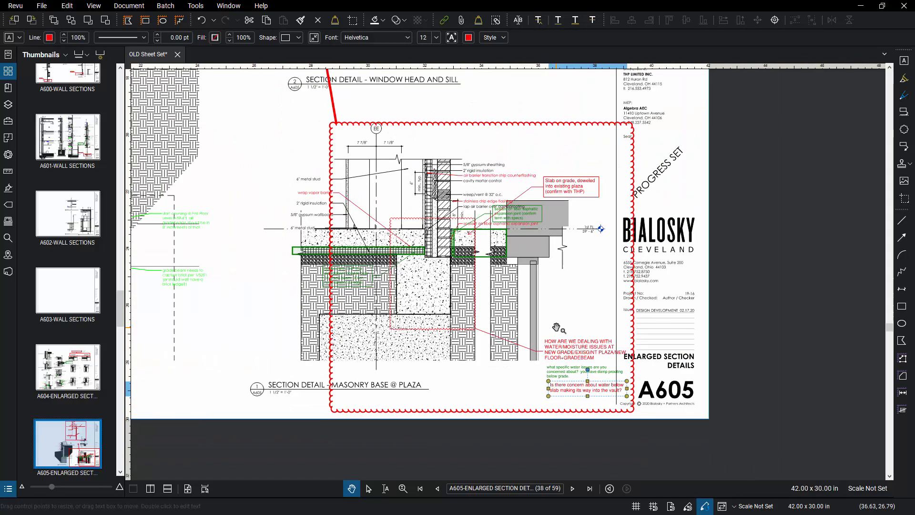
Step: Look over the whole A605 sheet, page through the remaining sheets to A914 and return to the title sheet
scroll(397, 341, "down", 3)
left_click_drag(344, 243, 478, 349)
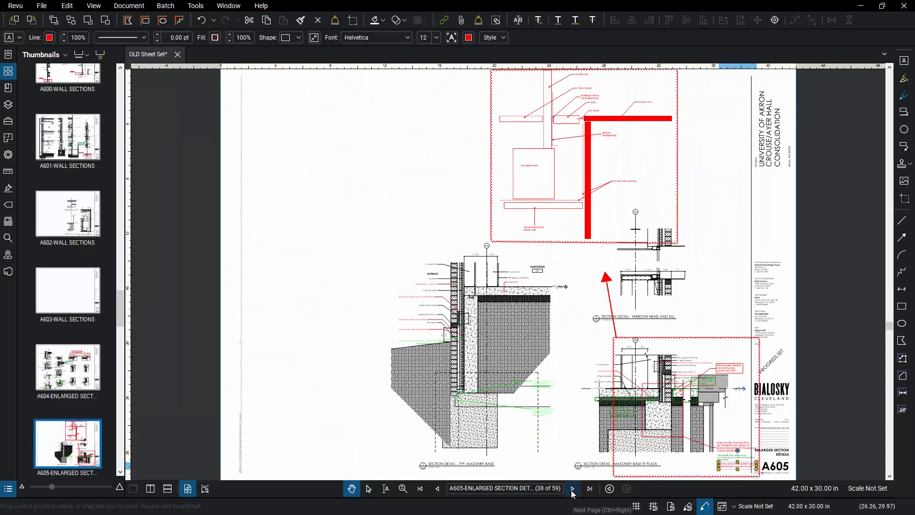
left_click(573, 489)
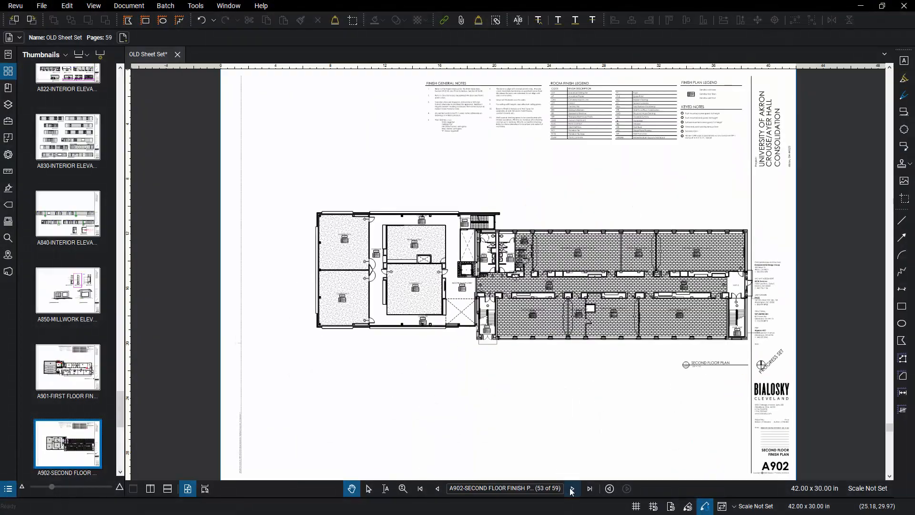
left_click(572, 488)
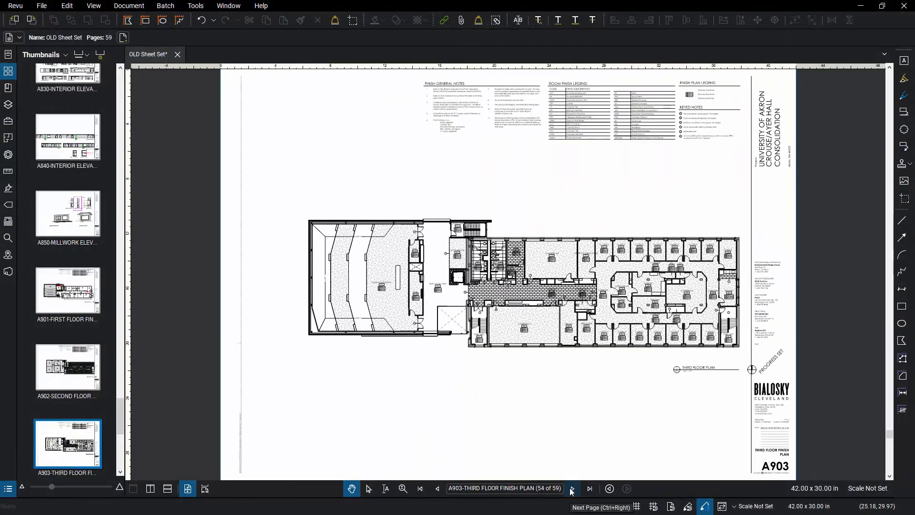
left_click(572, 489)
left_click(572, 488)
left_click(572, 488)
left_click(572, 488)
left_click(573, 488)
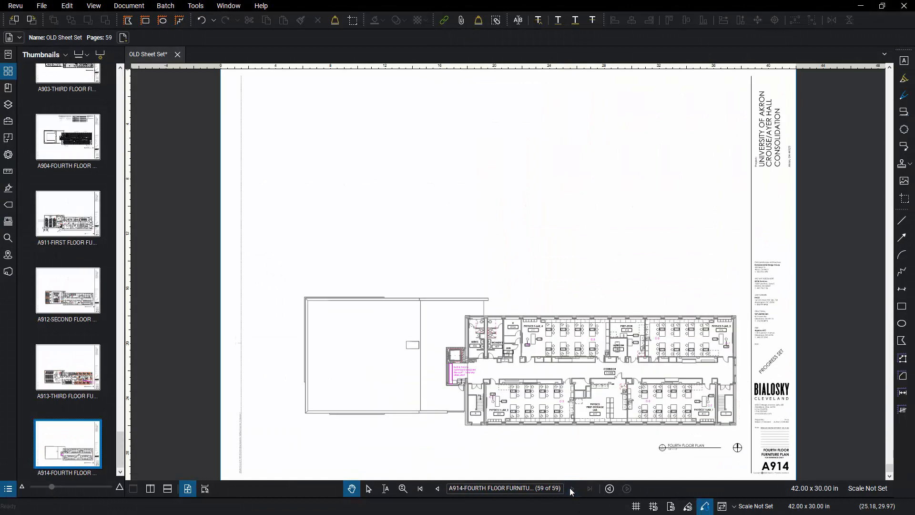
left_click(419, 488)
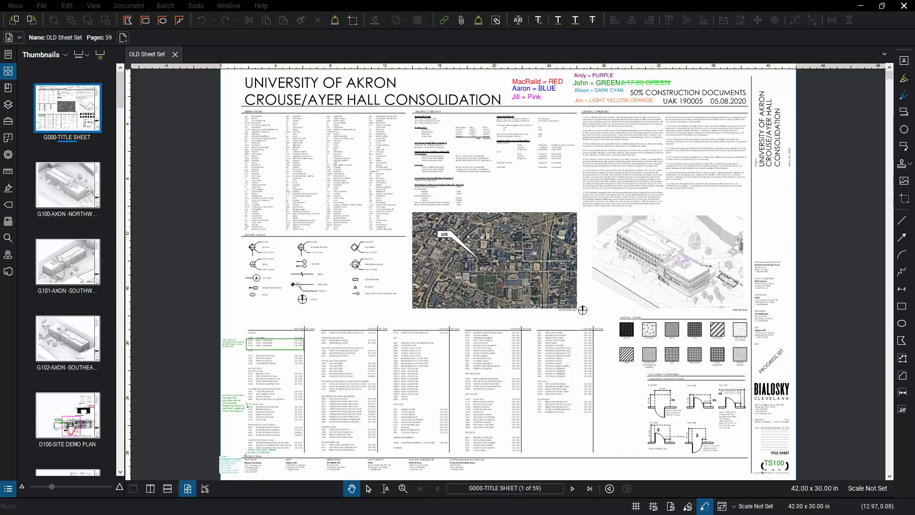
Step: Save a copy of the sheet set on the Desktop as 0_Combined Architecture.pdf
left_click(46, 11)
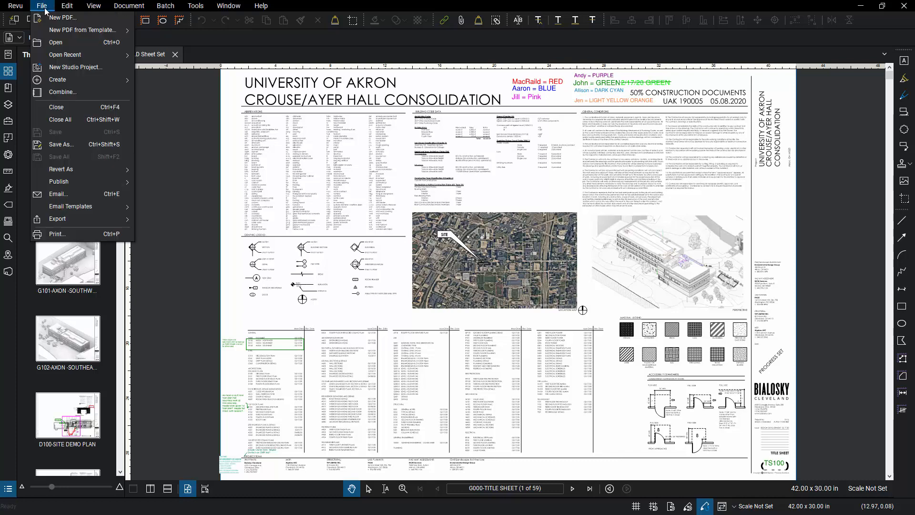
left_click(74, 144)
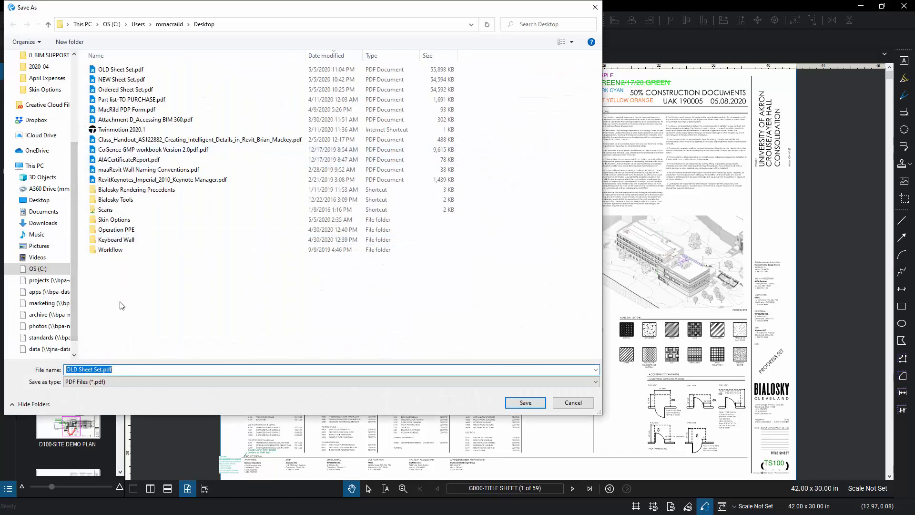
left_click(102, 370)
left_click_drag(102, 370, 18, 363)
type("0")
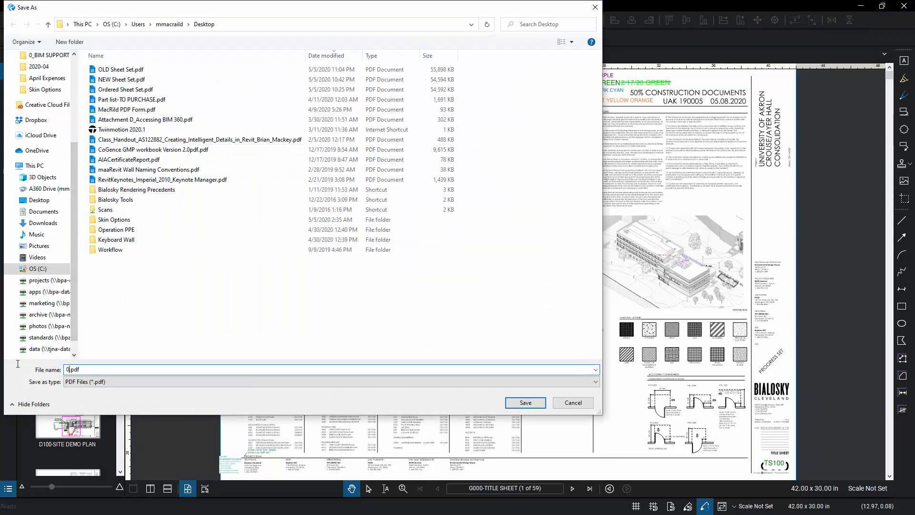
type("_Combined Architectu")
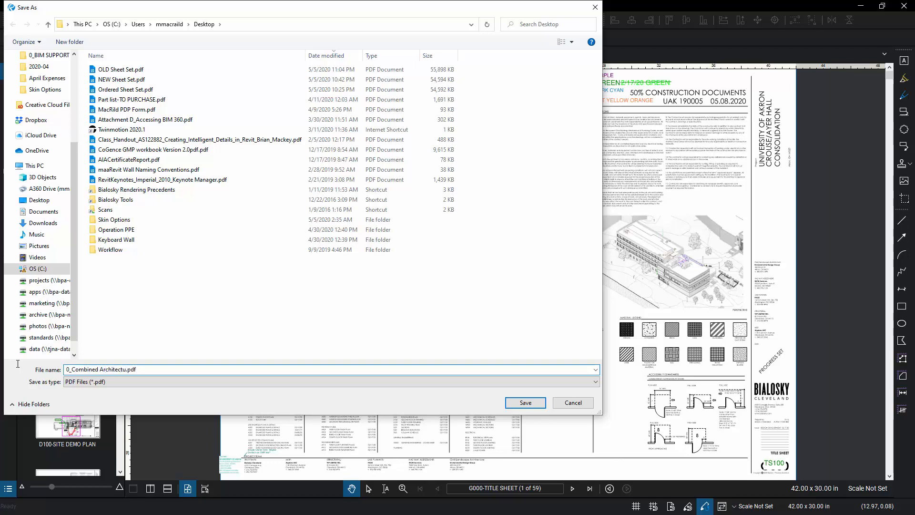
type("re")
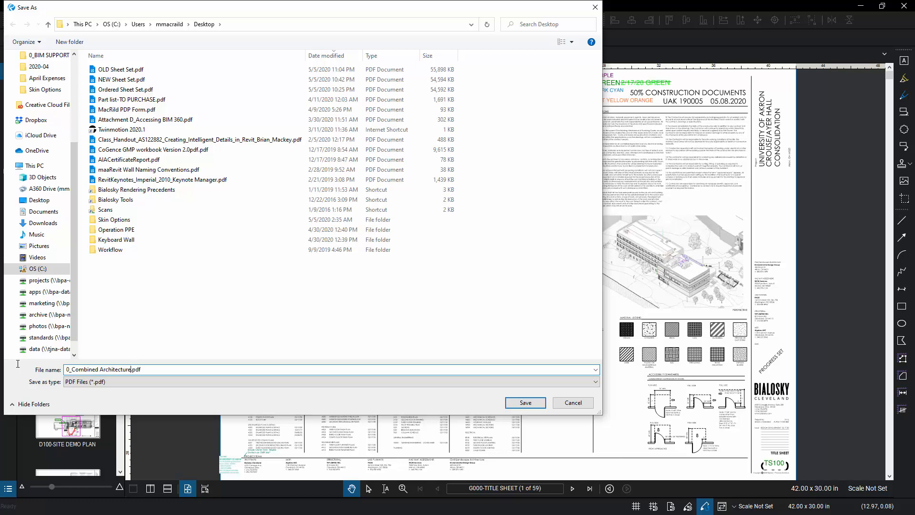
key("Return")
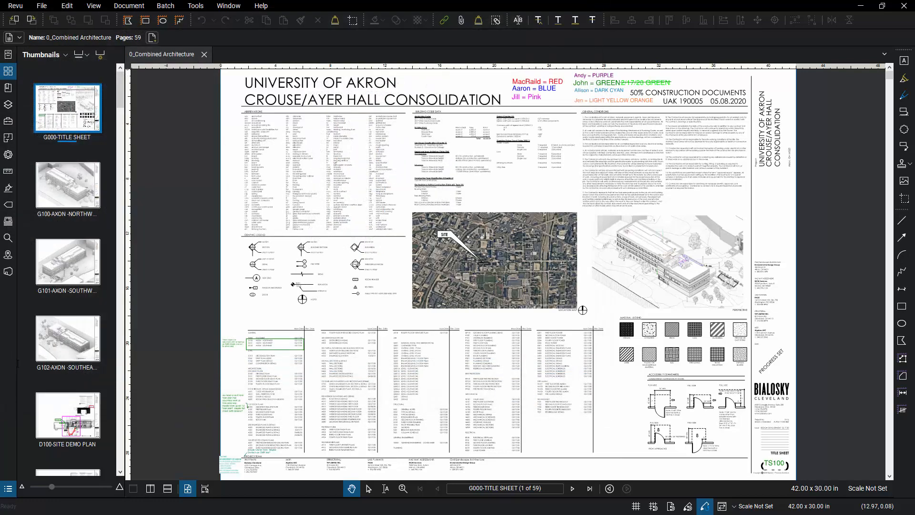